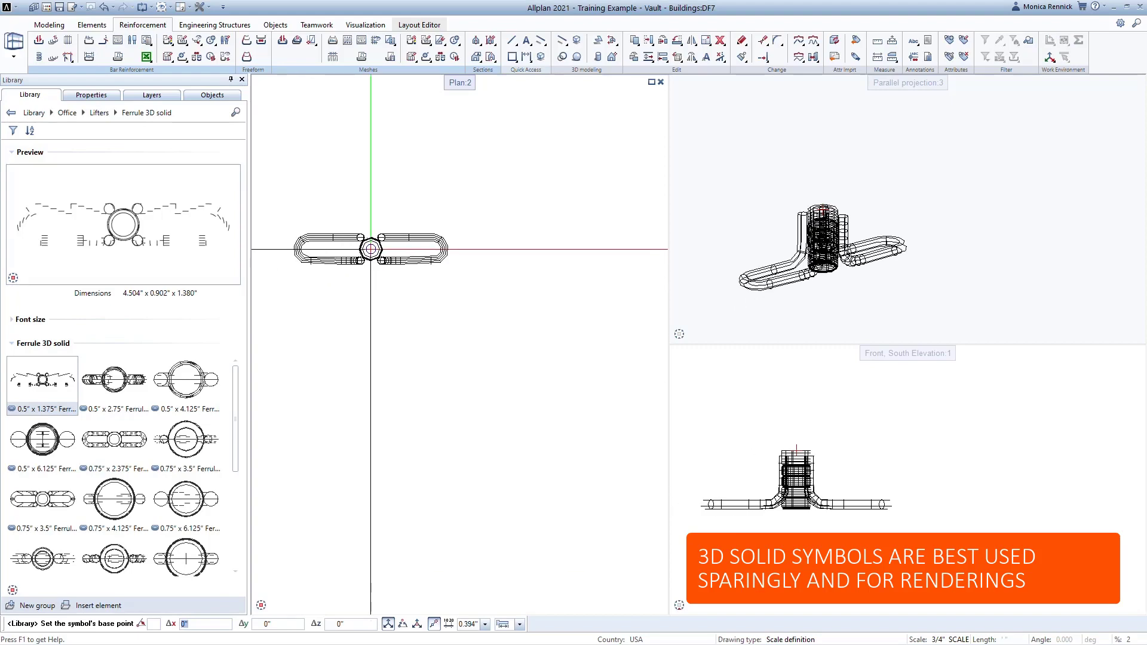
# Step: Place the 0.5" x 1.375" ferrule 3D solid in the plan, plus its Ferrule Fixtures counterpart below and right of it
pyautogui.click(370, 251)
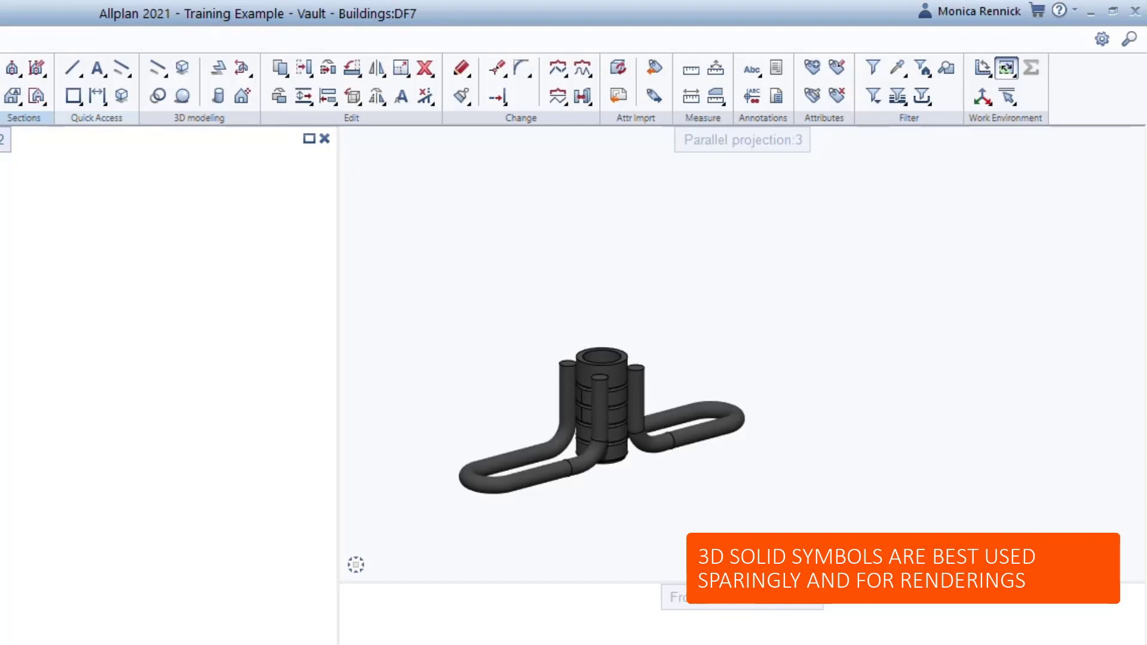
pyautogui.click(101, 114)
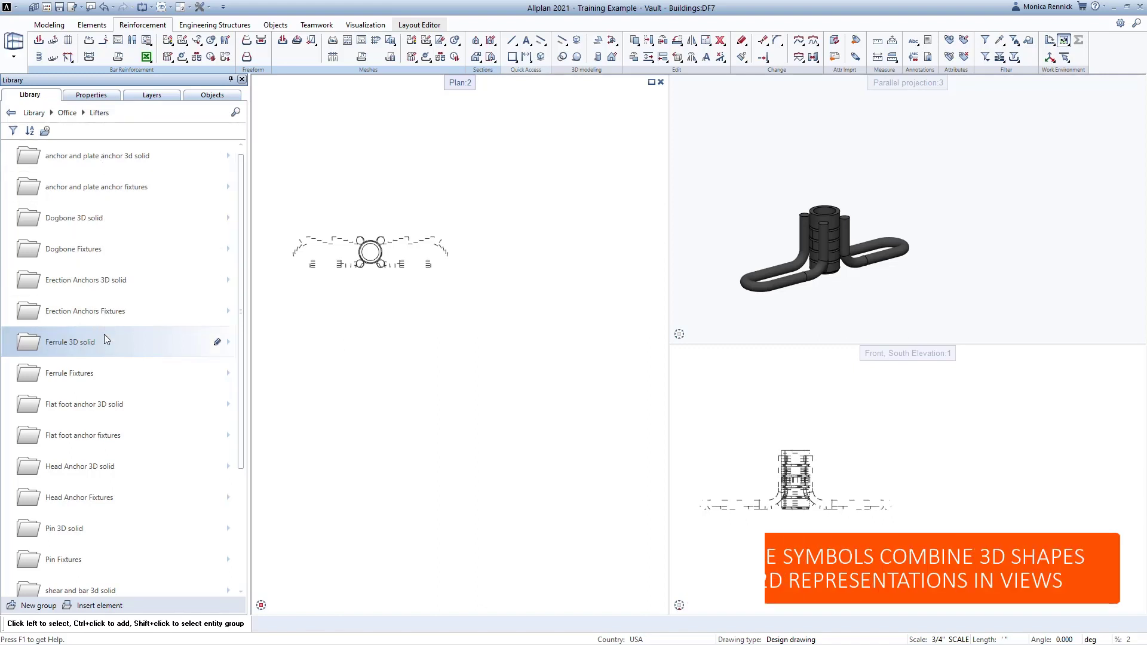
pyautogui.click(107, 374)
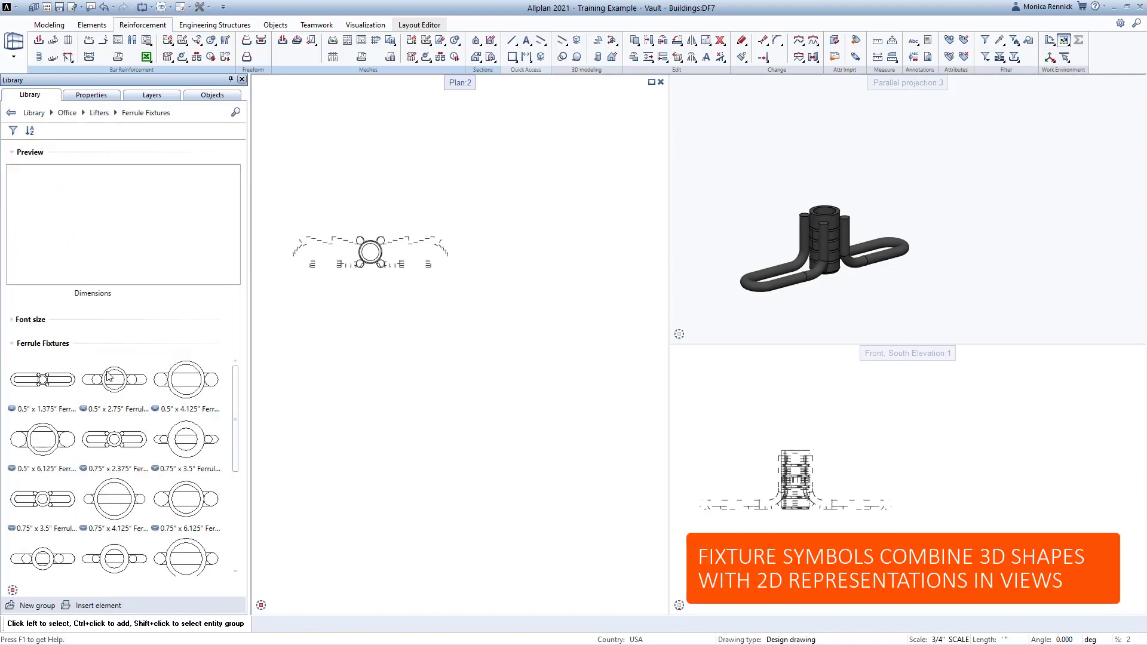
pyautogui.doubleClick(52, 393)
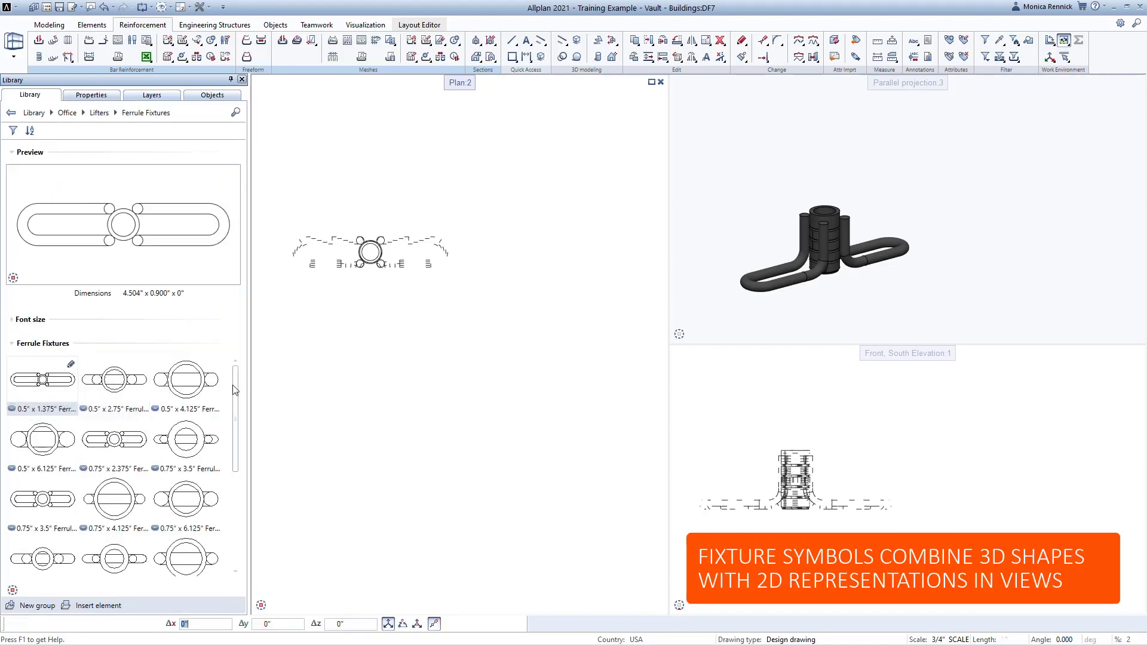
pyautogui.click(533, 316)
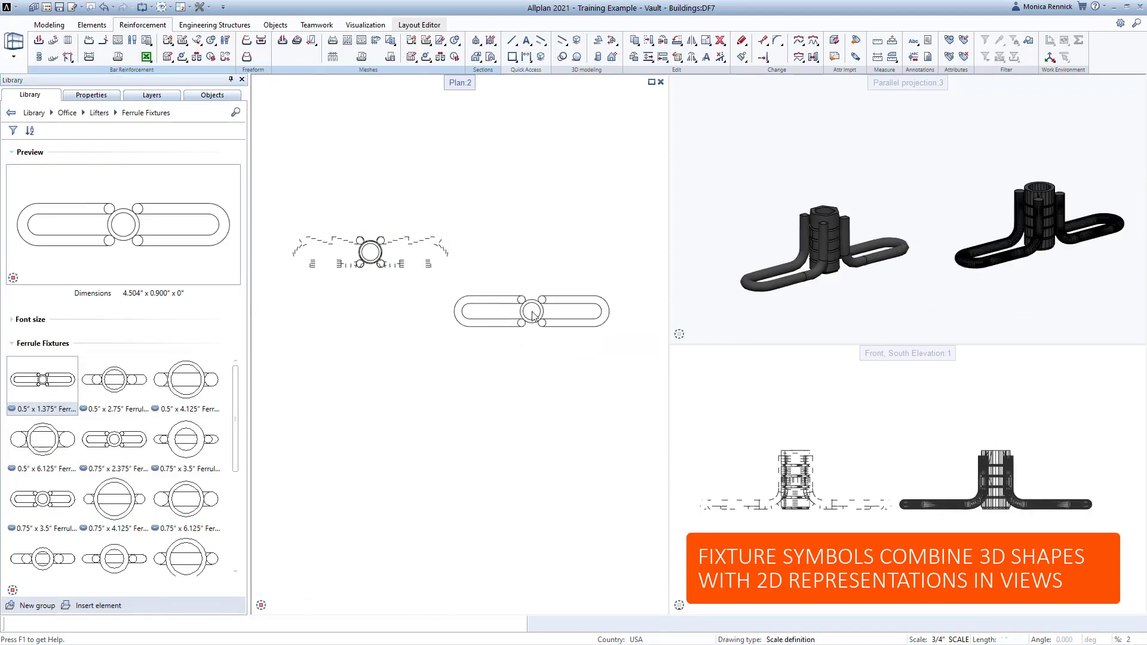
pyautogui.press('Escape')
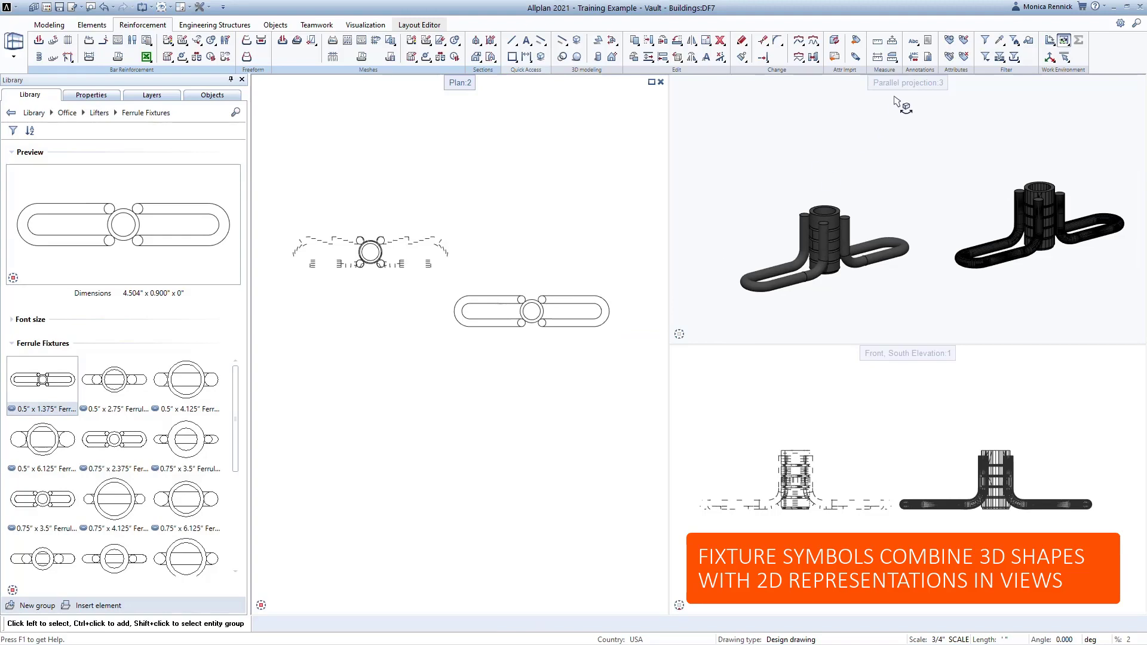
# Step: Compare the 3D shapes of the ferrule solid and the ferrule fixture up close in the parallel projection
pyautogui.doubleClick(906, 80)
pyautogui.moveTo(660, 433); pyautogui.dragTo(631, 393, button='middle')
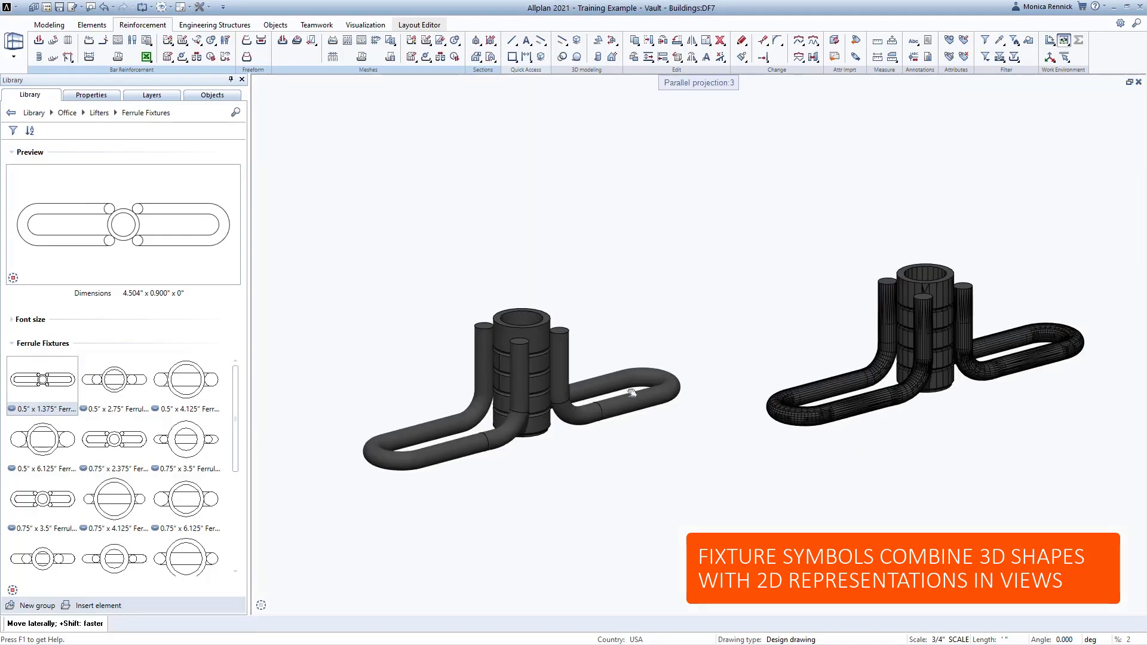
pyautogui.scroll(5, 920, 366)
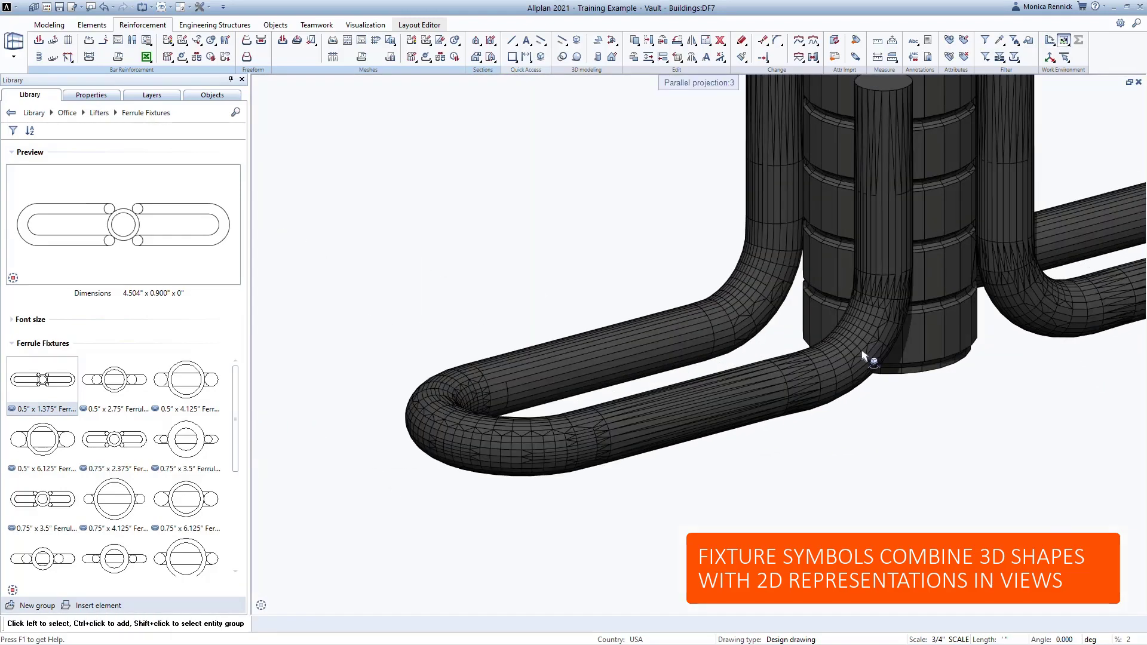
pyautogui.scroll(-1, 858, 360)
pyautogui.scroll(-2, 861, 363)
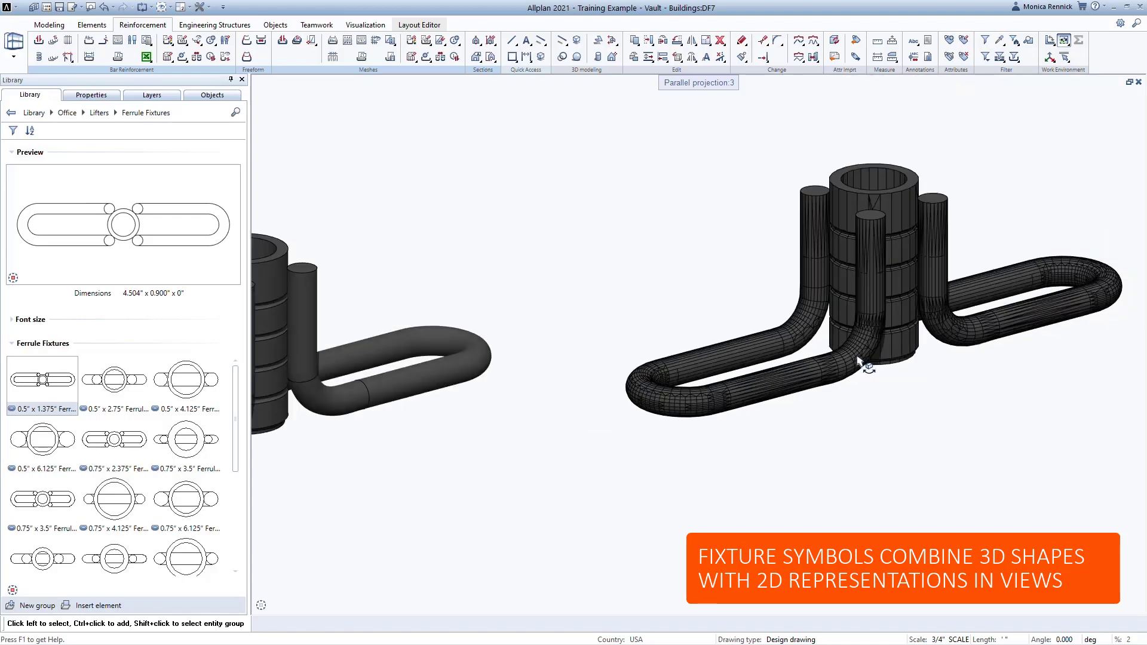
pyautogui.scroll(4, 329, 399)
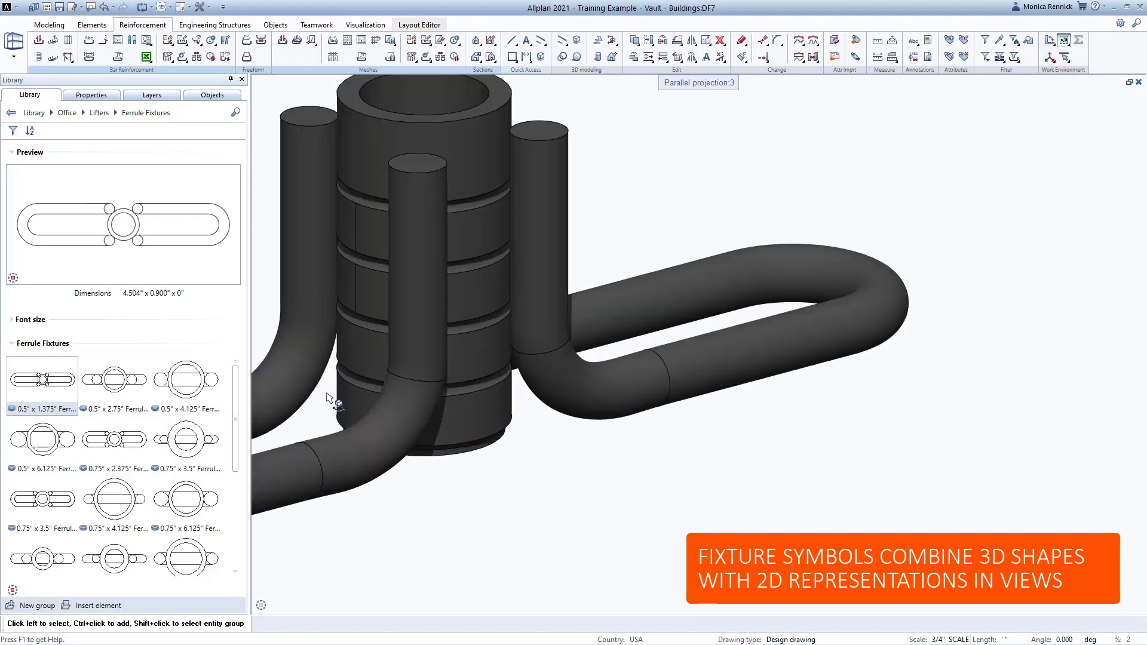
pyautogui.scroll(-4, 491, 414)
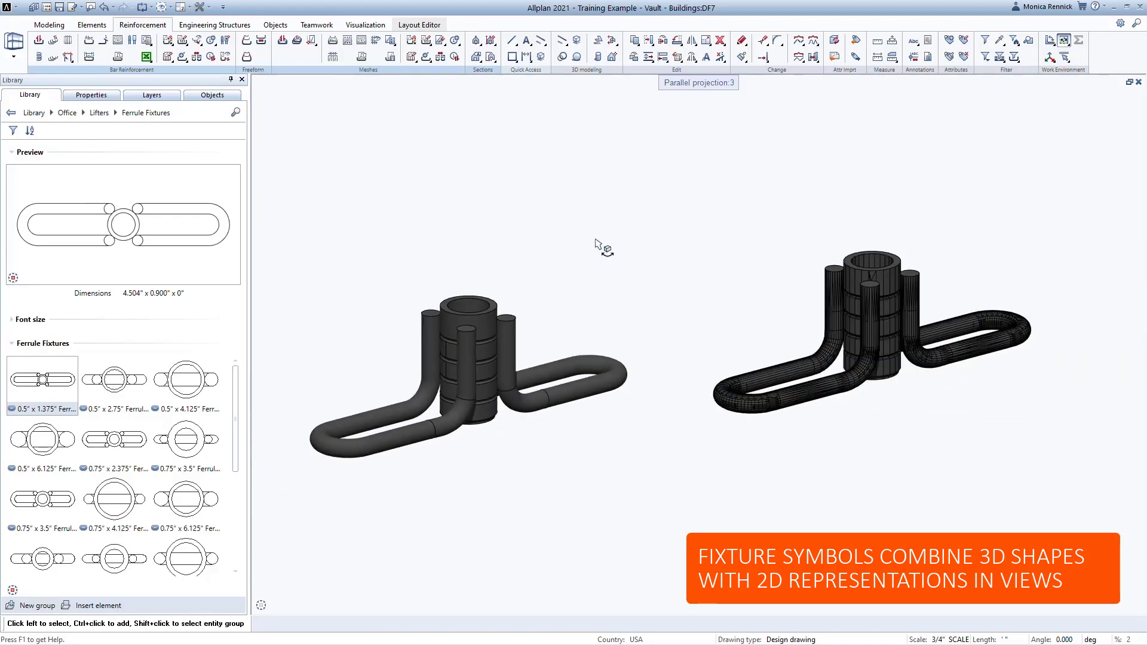
pyautogui.doubleClick(691, 84)
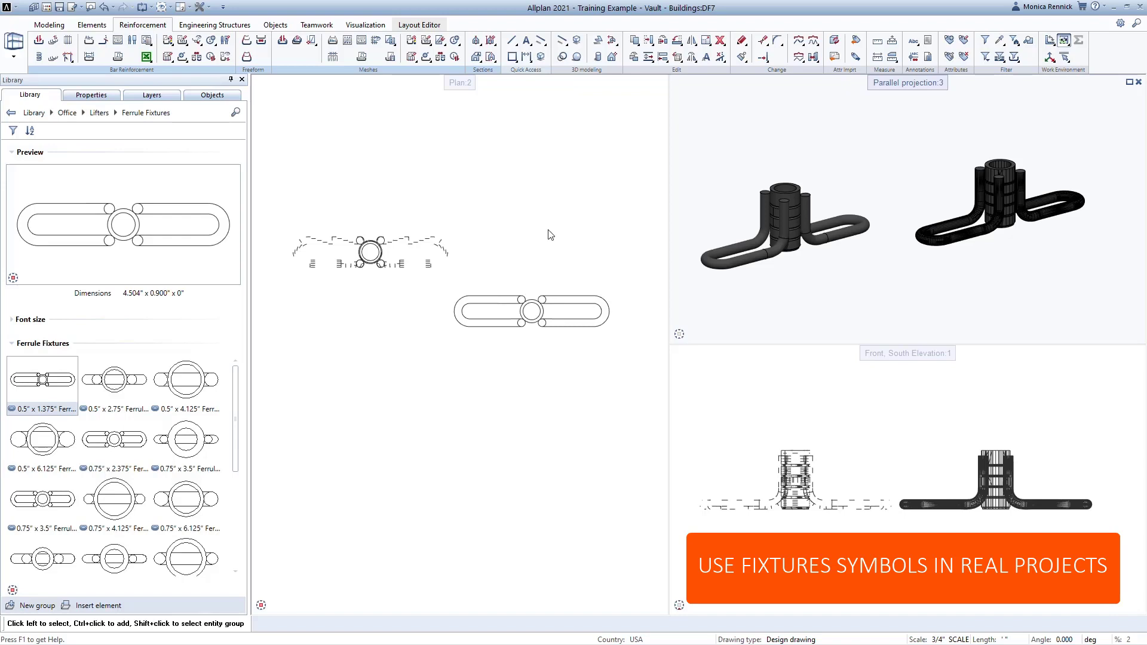
# Step: Generate a plan view of both ferrule symbols and place it below them in the enlarged plan window
pyautogui.doubleClick(467, 85)
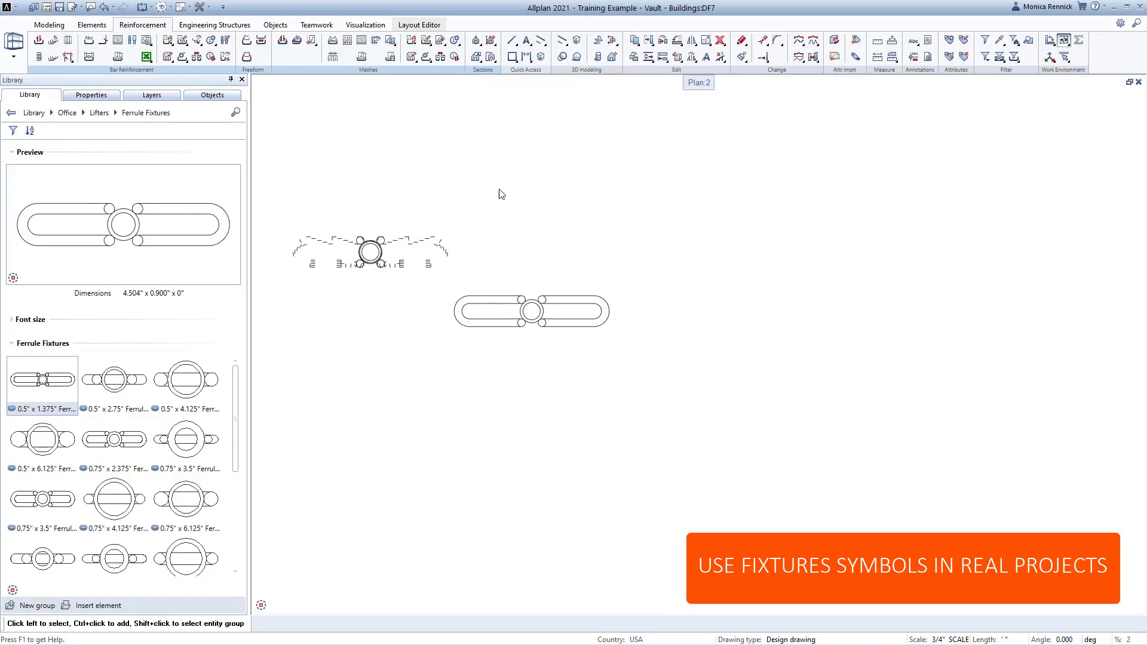
pyautogui.moveTo(501, 194); pyautogui.dragTo(519, 75, button='middle')
pyautogui.doubleClick(525, 144)
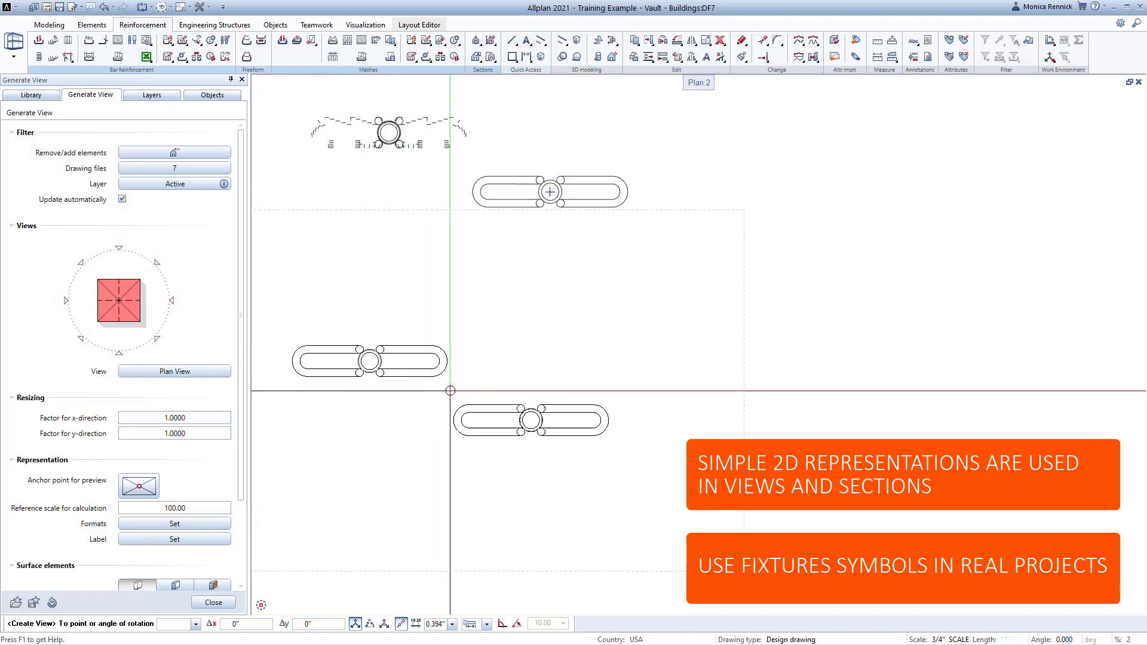
pyautogui.click(450, 390)
# Step: Generate the front, south elevation of both ferrules and place it to the right of the generated plan view
pyautogui.click(120, 355)
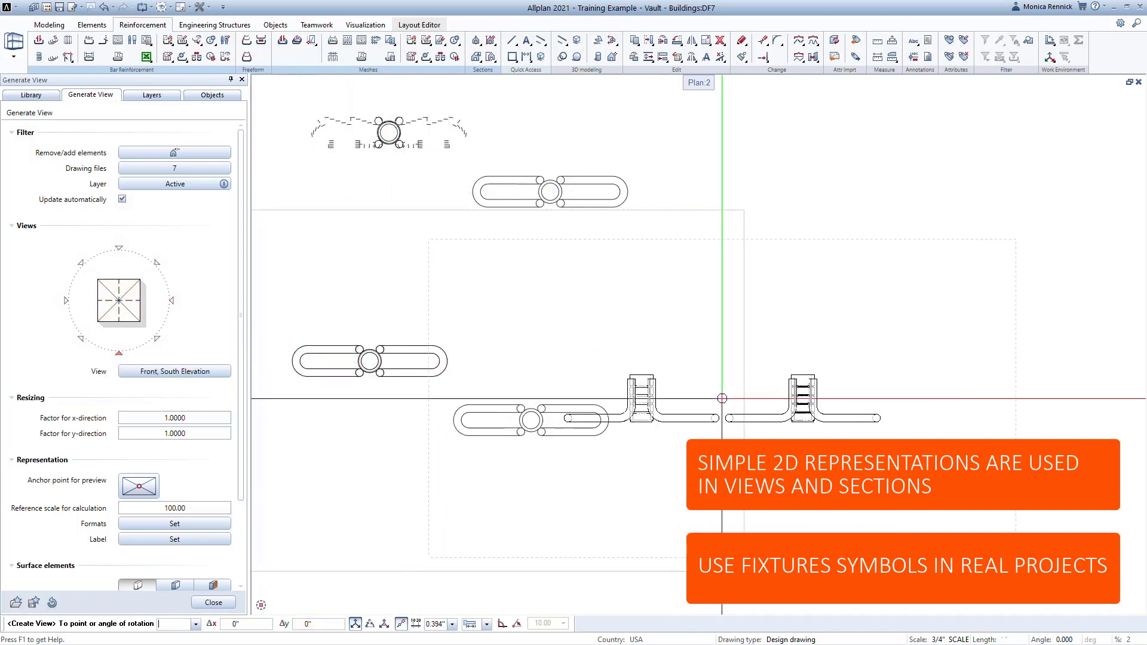
pyautogui.scroll(-2, 666, 381)
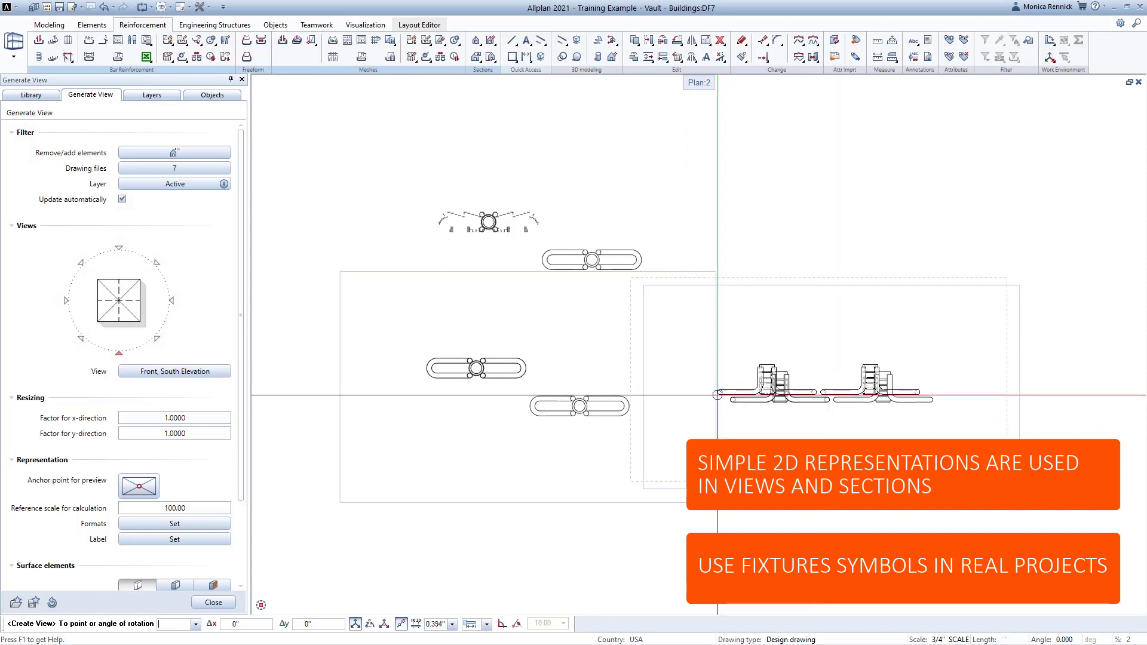
pyautogui.click(831, 387)
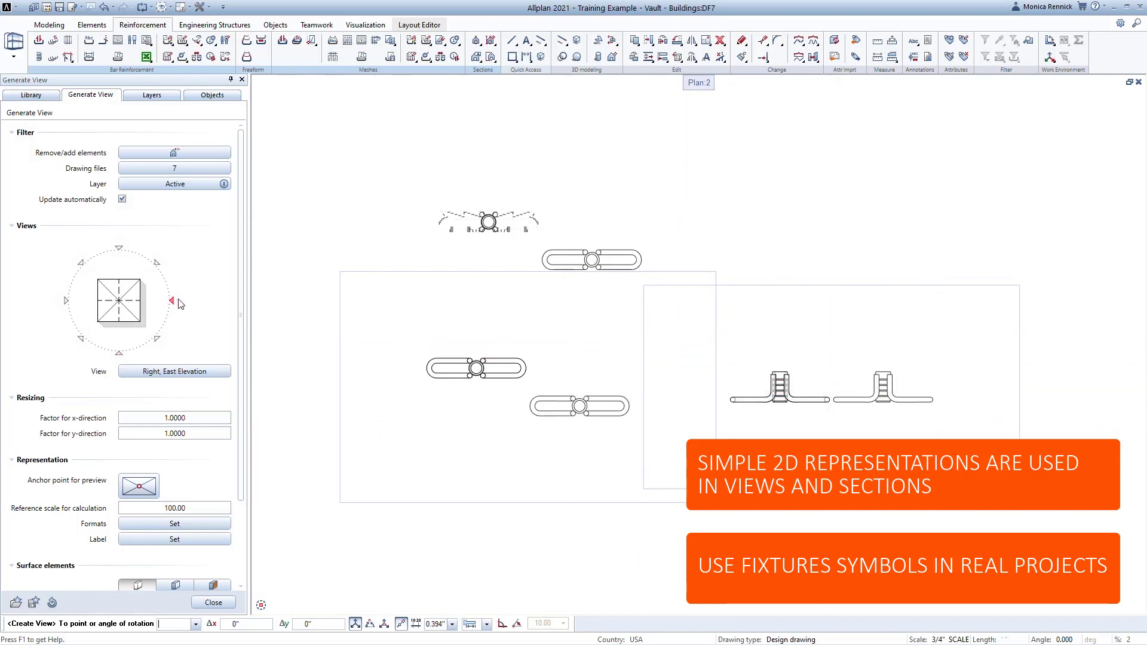
# Step: Generate the right, east elevation of both ferrules and place it to the right of the south elevation
pyautogui.scroll(-2, 179, 305)
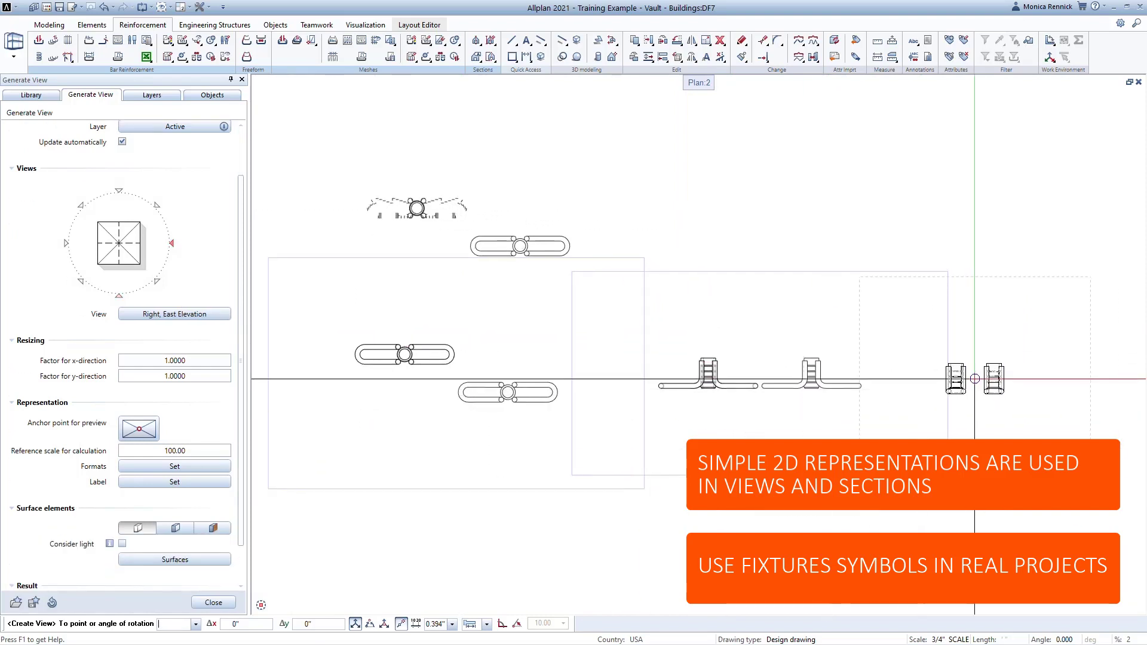
pyautogui.click(1000, 374)
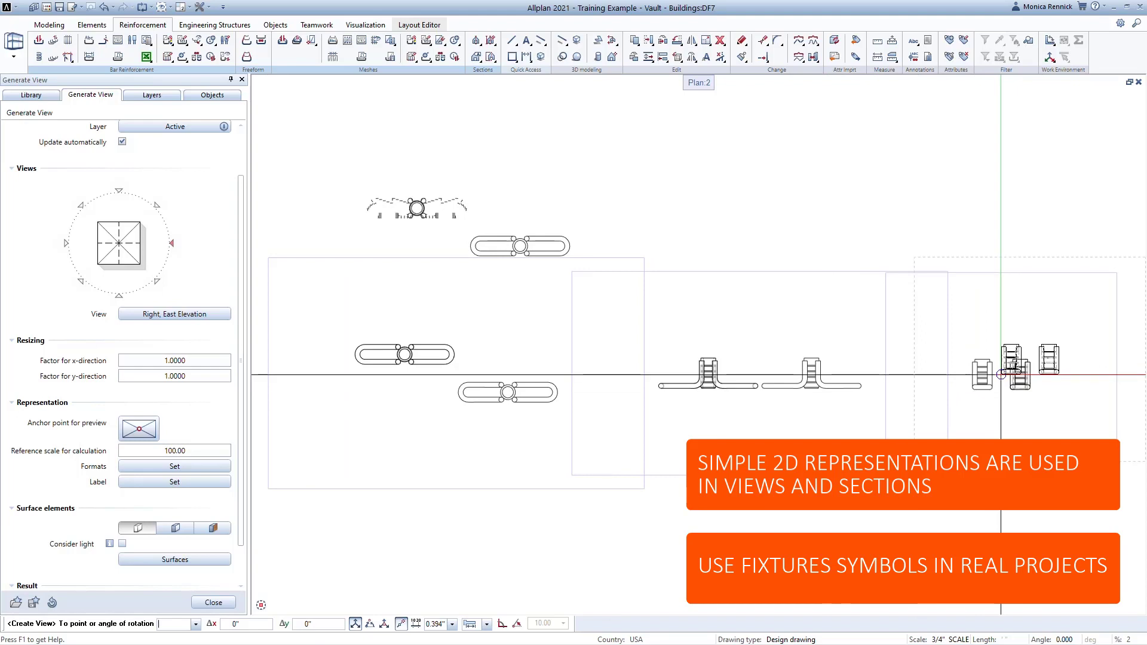
pyautogui.press('Escape')
# Step: Compare how the ferrule solid and the ferrule fixture are represented in the generated plan, south and east views
pyautogui.scroll(2, 404, 384)
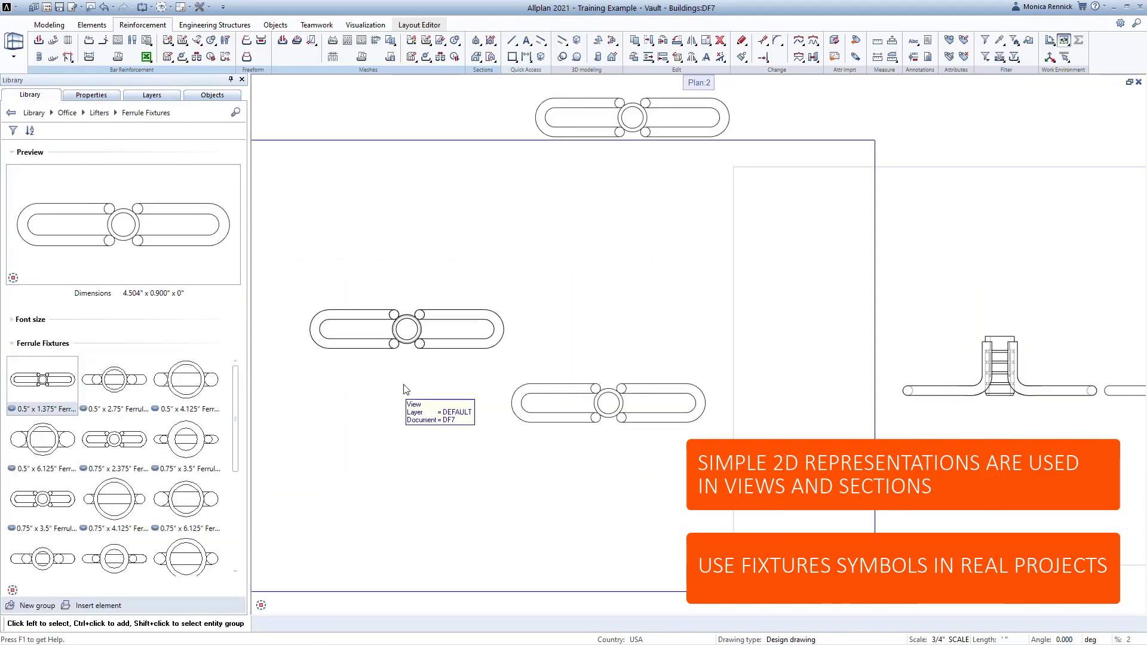
pyautogui.scroll(2, 406, 390)
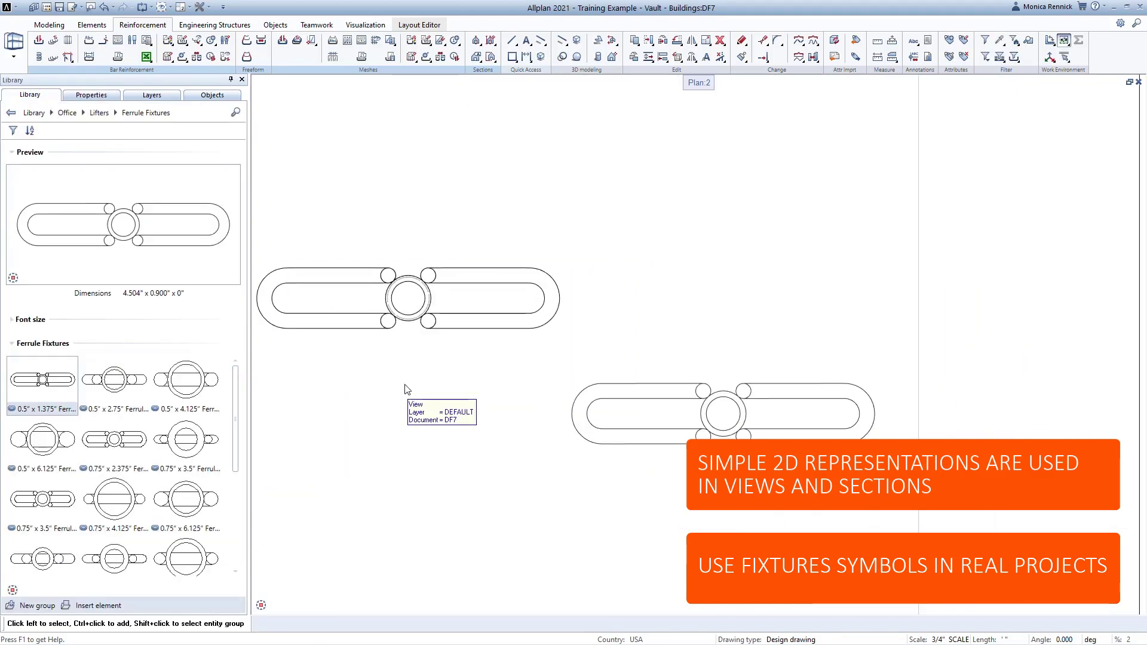
pyautogui.scroll(-4, 405, 317)
pyautogui.scroll(4, 770, 404)
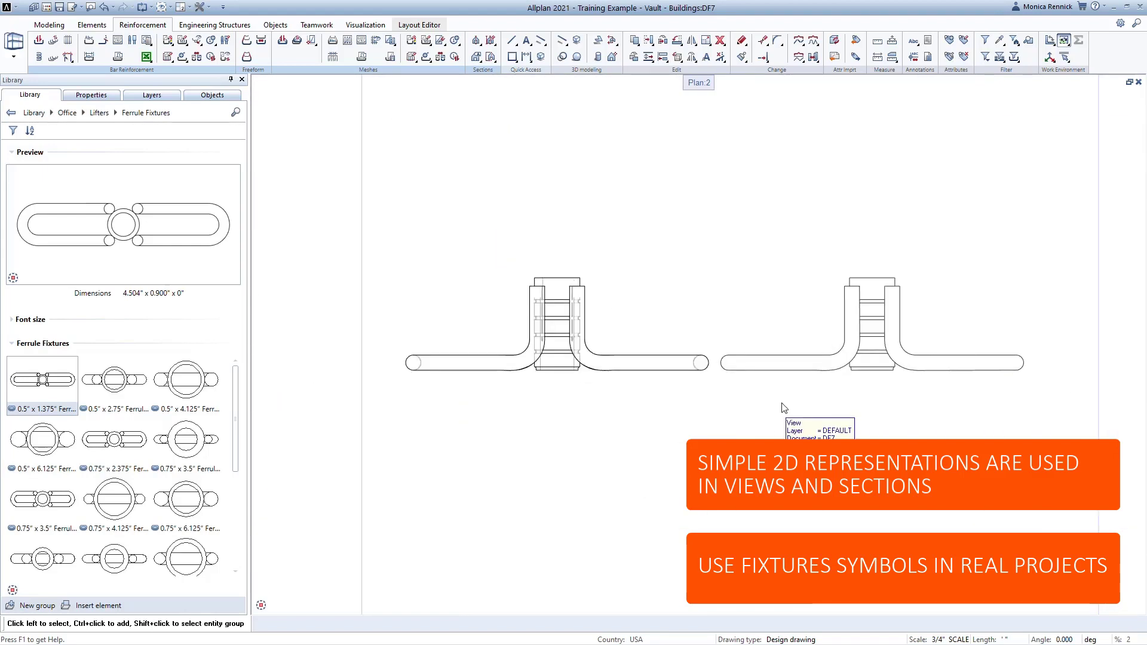
pyautogui.scroll(-3, 776, 408)
pyautogui.scroll(3, 1087, 401)
pyautogui.scroll(2, 1102, 394)
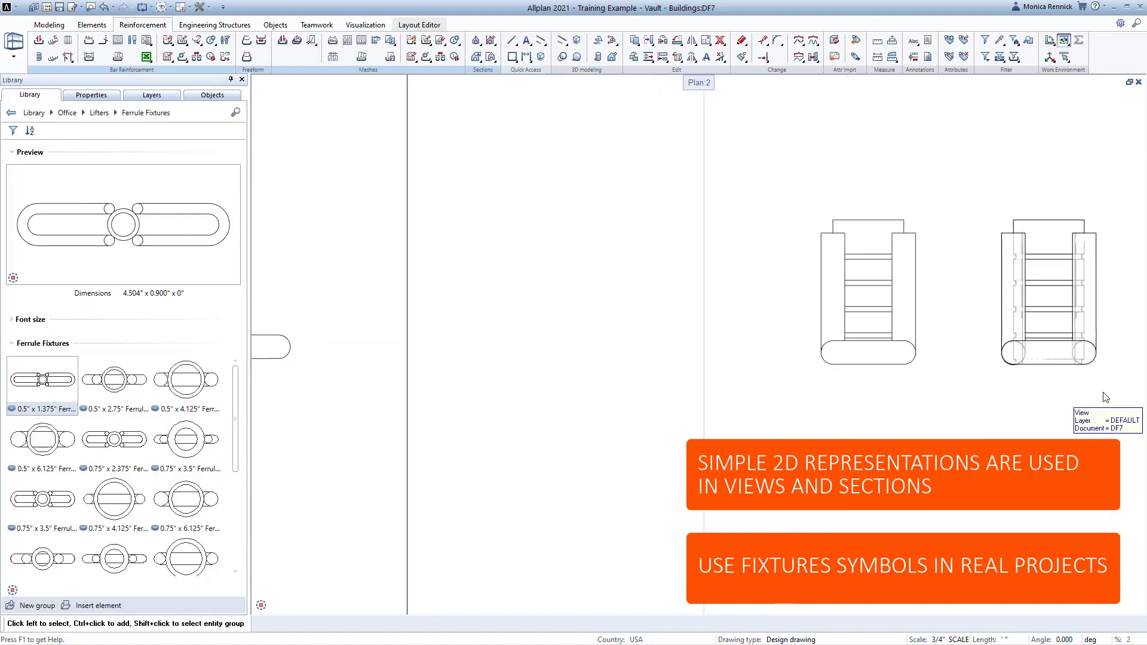
pyautogui.moveTo(1101, 392); pyautogui.dragTo(791, 428, button='middle')
pyautogui.scroll(1, 790, 428)
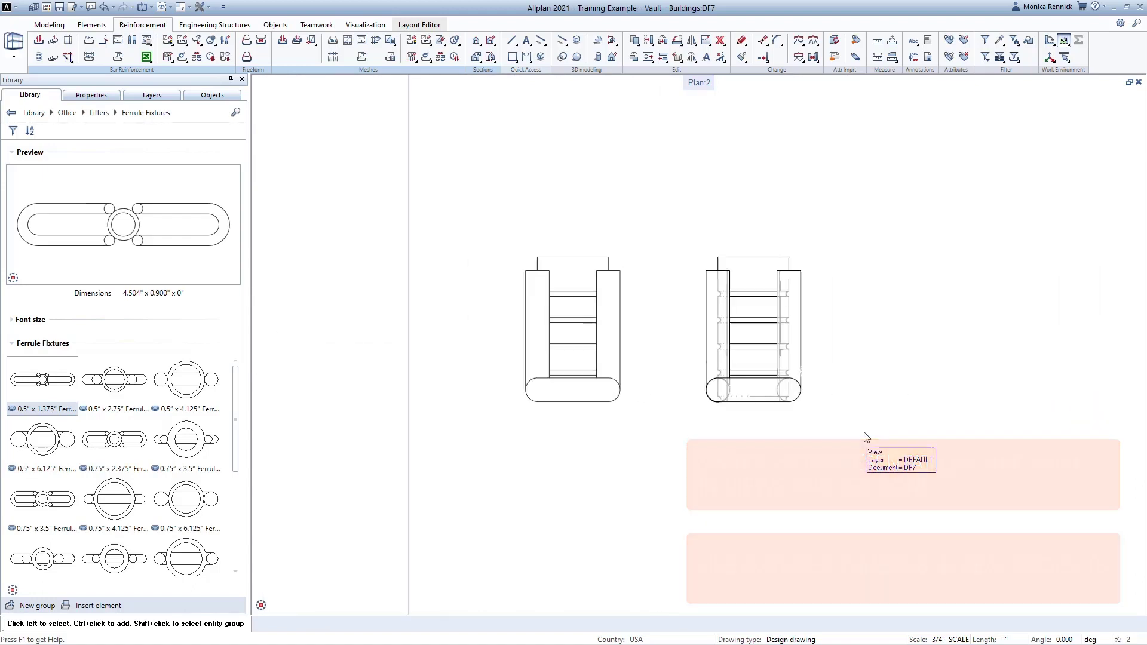
pyautogui.scroll(-3, 866, 438)
pyautogui.scroll(-2, 863, 432)
pyautogui.moveTo(549, 460); pyautogui.dragTo(743, 442, button='middle')
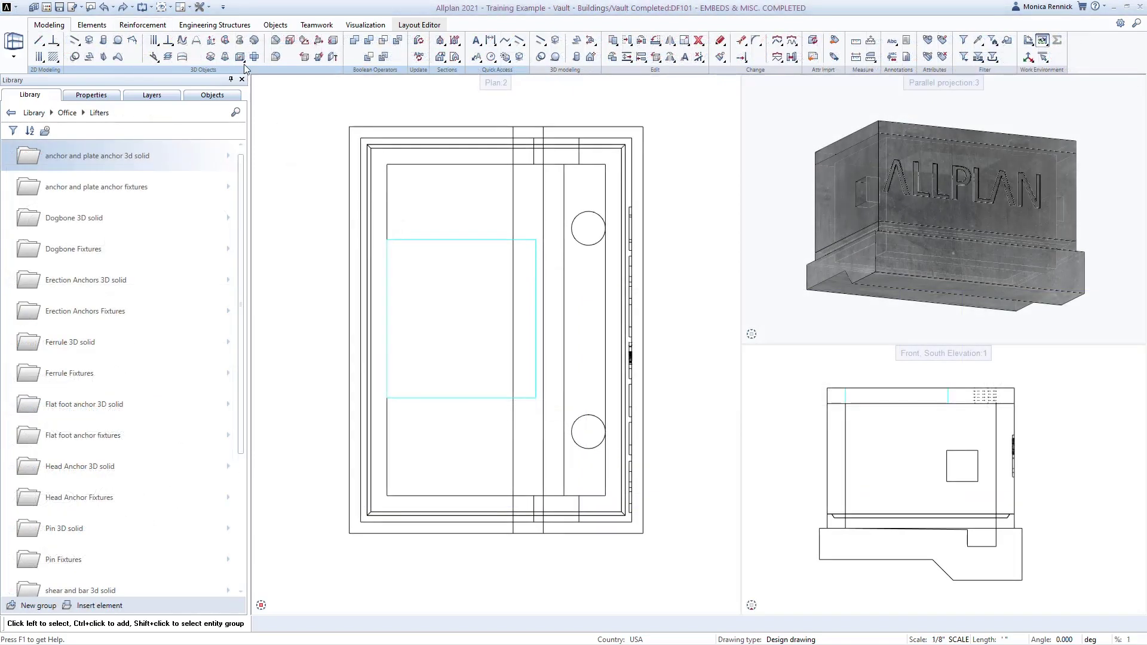
# Step: Display the center of gravity of the vault's upper solid, picking the solid in the front elevation
pyautogui.click(239, 57)
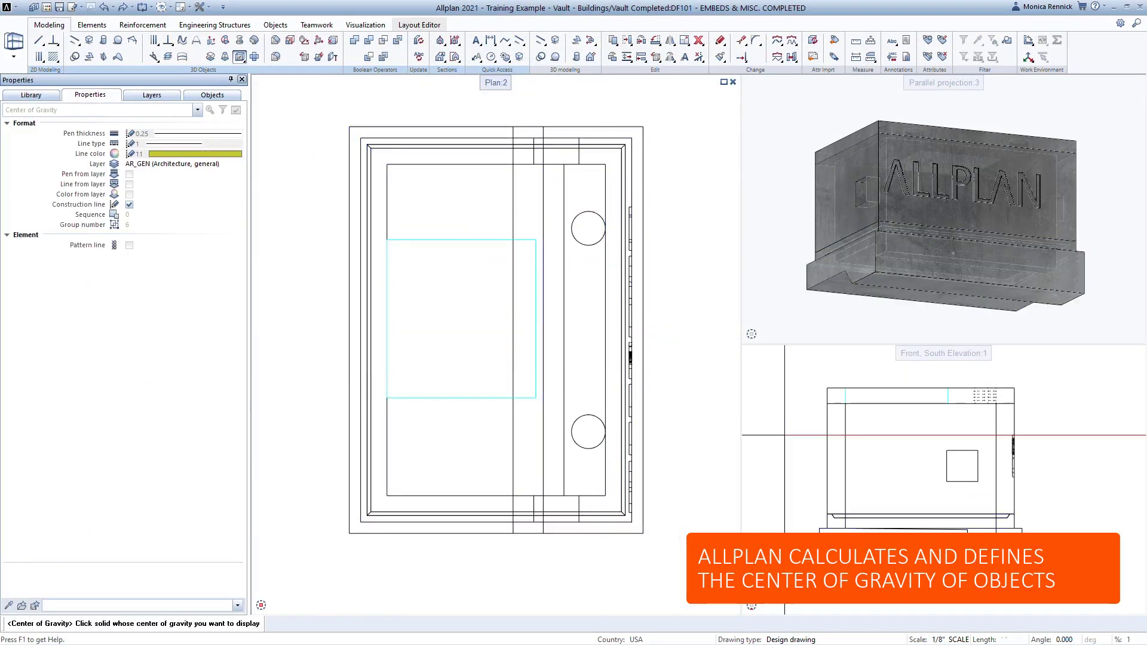
pyautogui.click(849, 454)
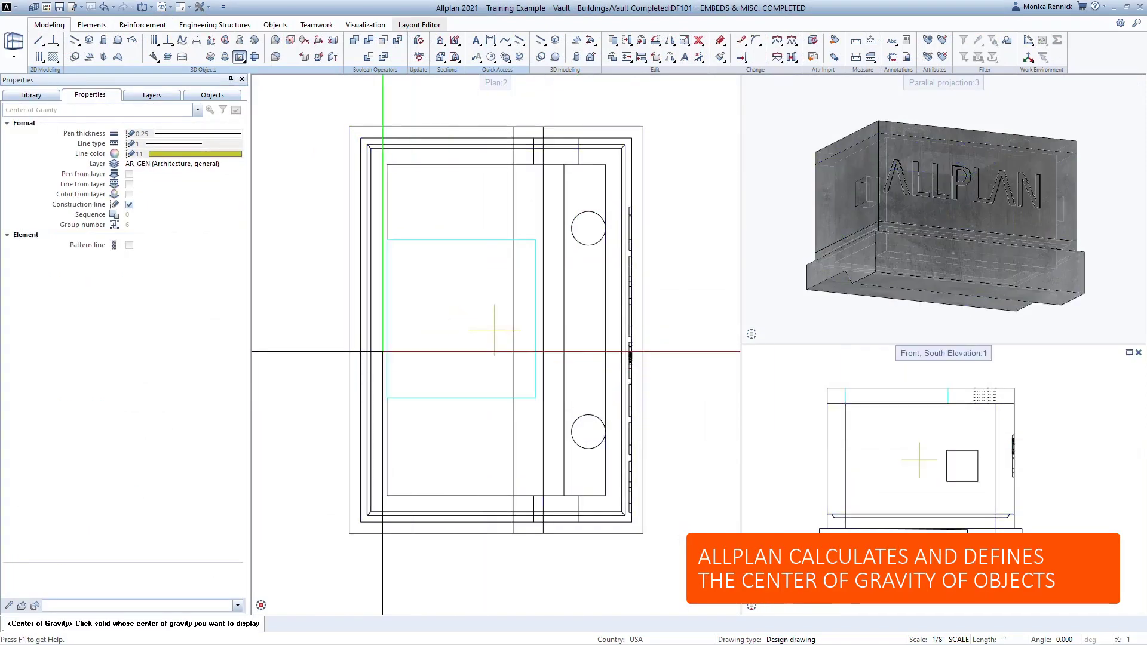
pyautogui.press('Escape')
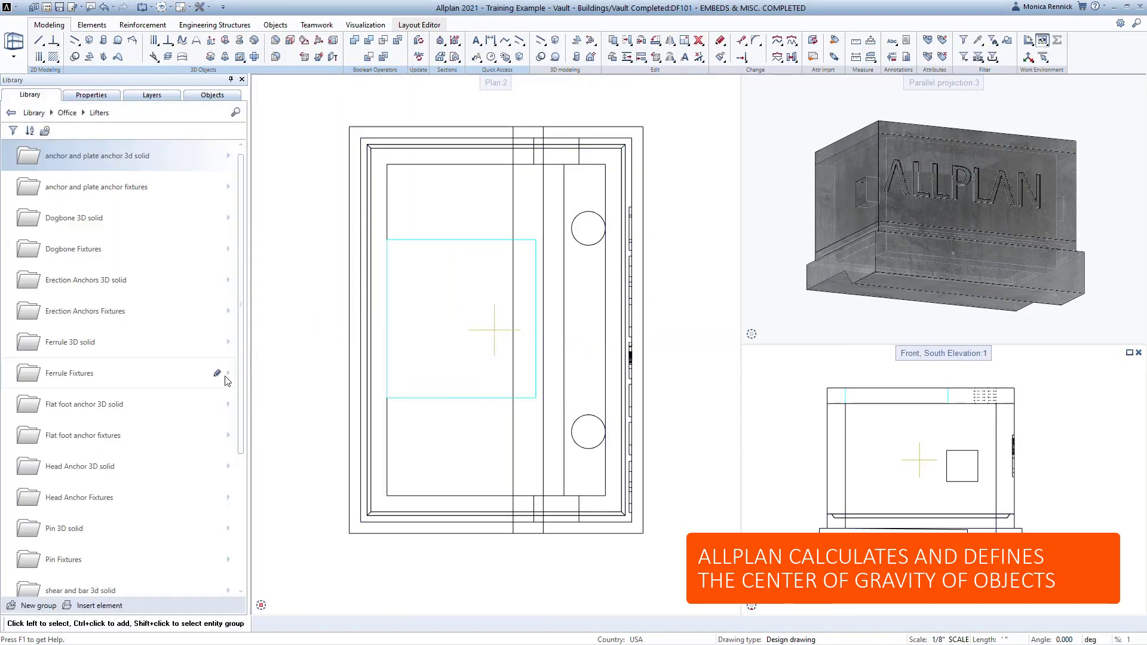
# Step: Insert the Lifters object from the Contents group of the Lifters library at the vault's center of gravity in plan
pyautogui.scroll(-5, 179, 454)
pyautogui.click(105, 577)
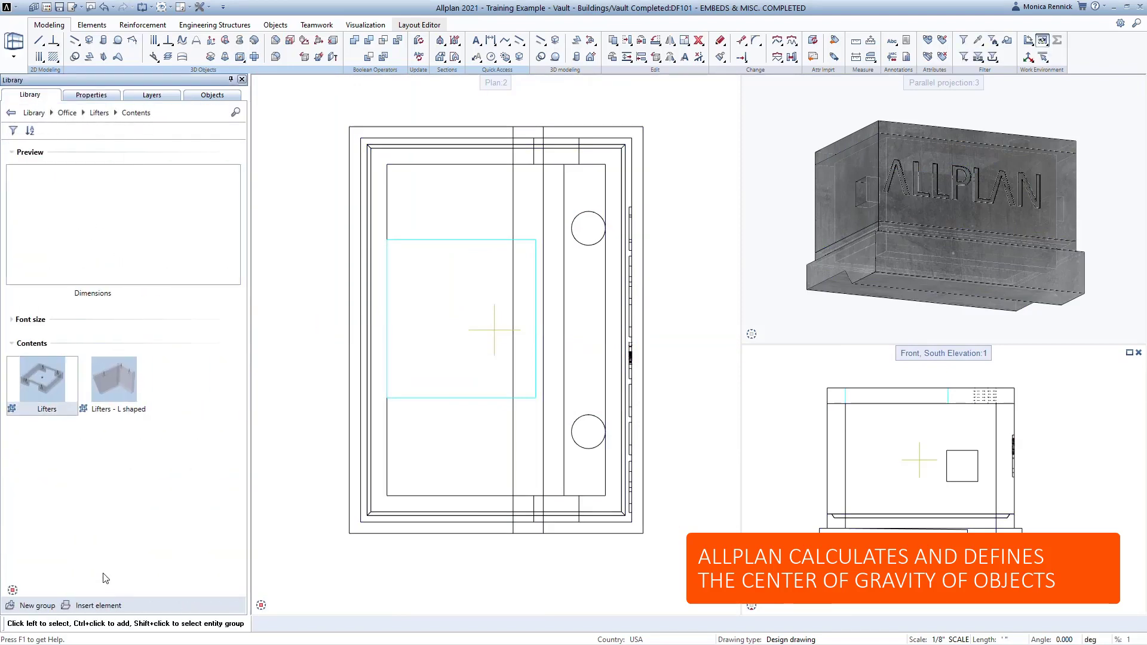
pyautogui.doubleClick(58, 390)
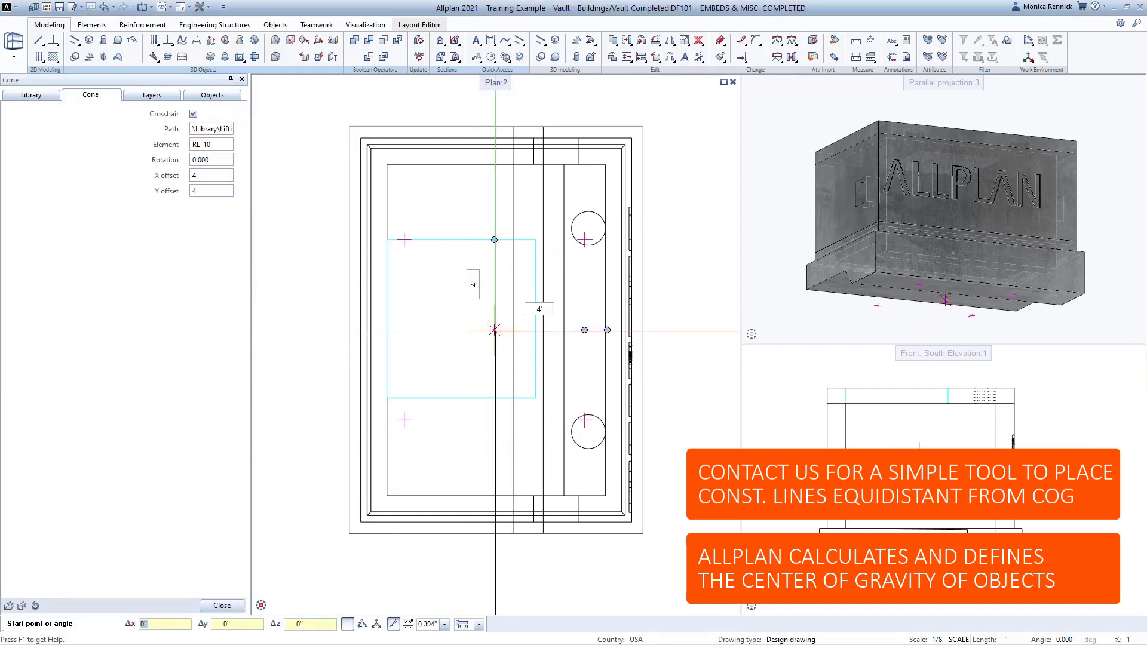
pyautogui.click(493, 329)
# Step: Stretch the lifter markers vertically in plan and set their Y offset from the center of gravity to 6' 6"
pyautogui.click(494, 239)
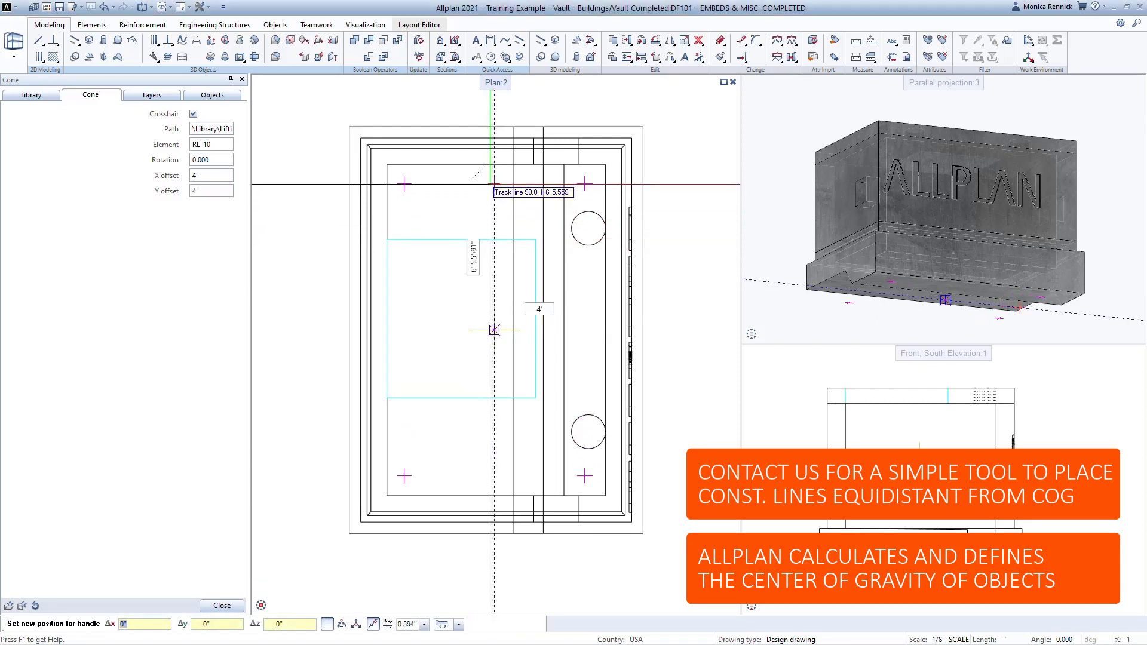
pyautogui.click(494, 184)
pyautogui.click(473, 257)
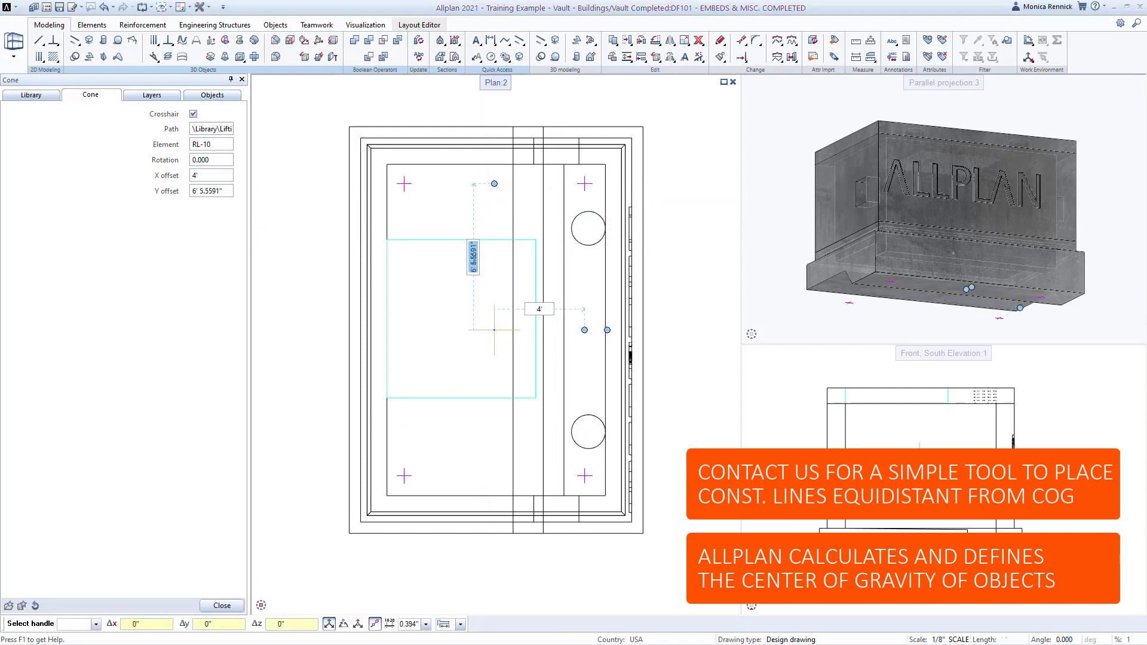
pyautogui.write("6'6")
pyautogui.press('Return')
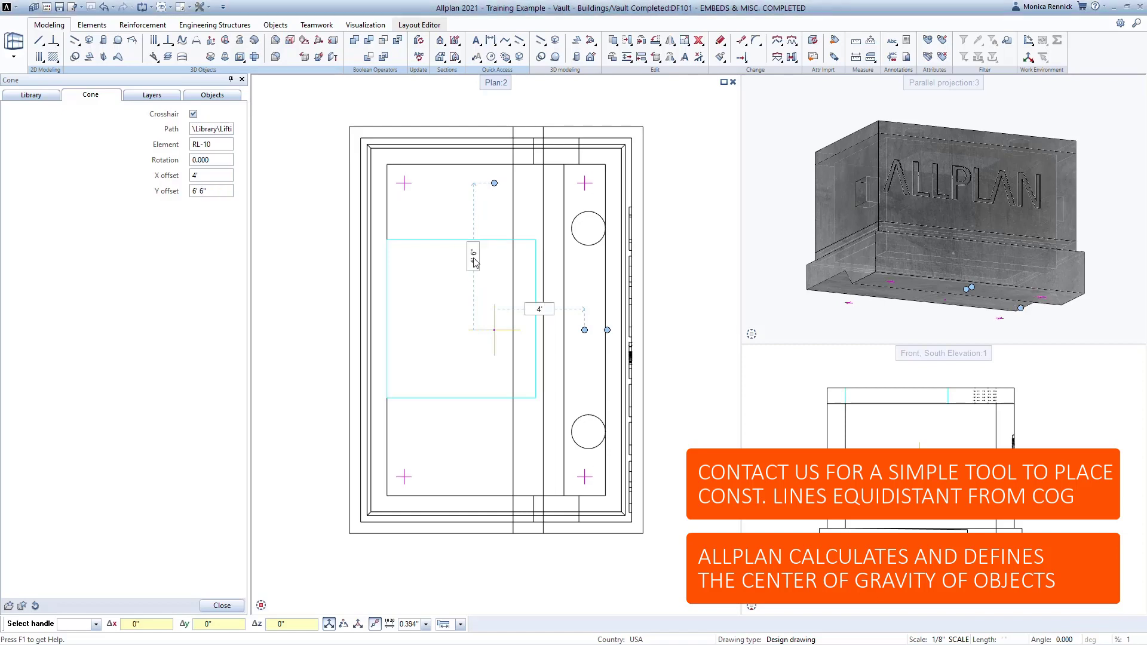
pyautogui.press('Escape')
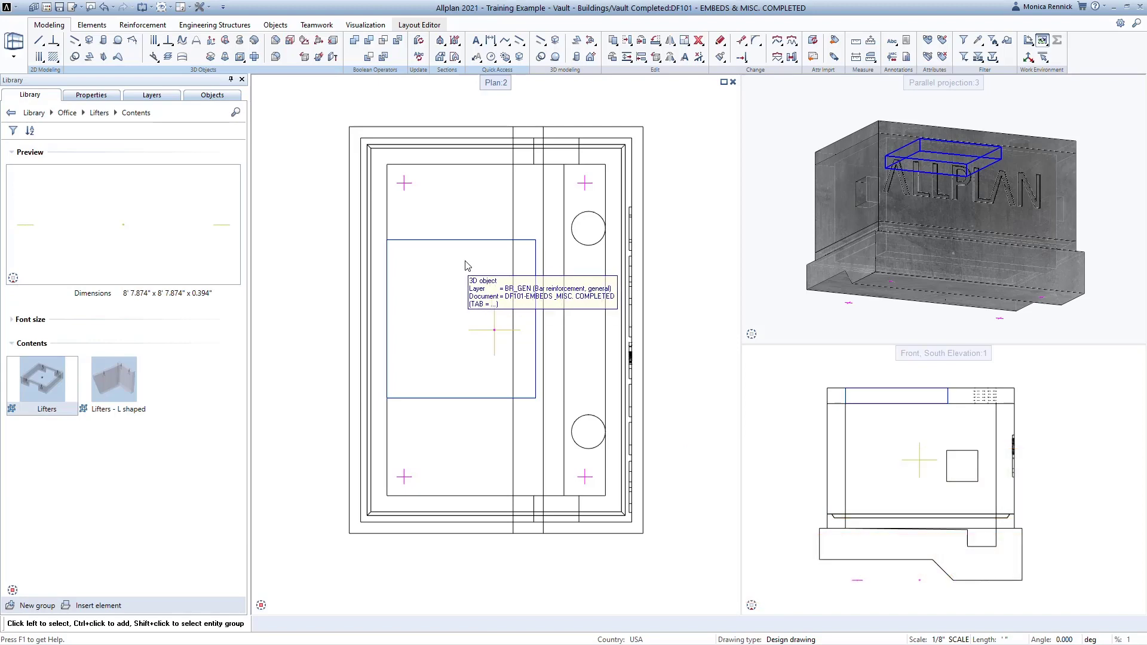
# Step: Insert the 1T x 0.375" dogbone fixture from the Lifters library at the upper-left lifter marker in plan
pyautogui.click(99, 114)
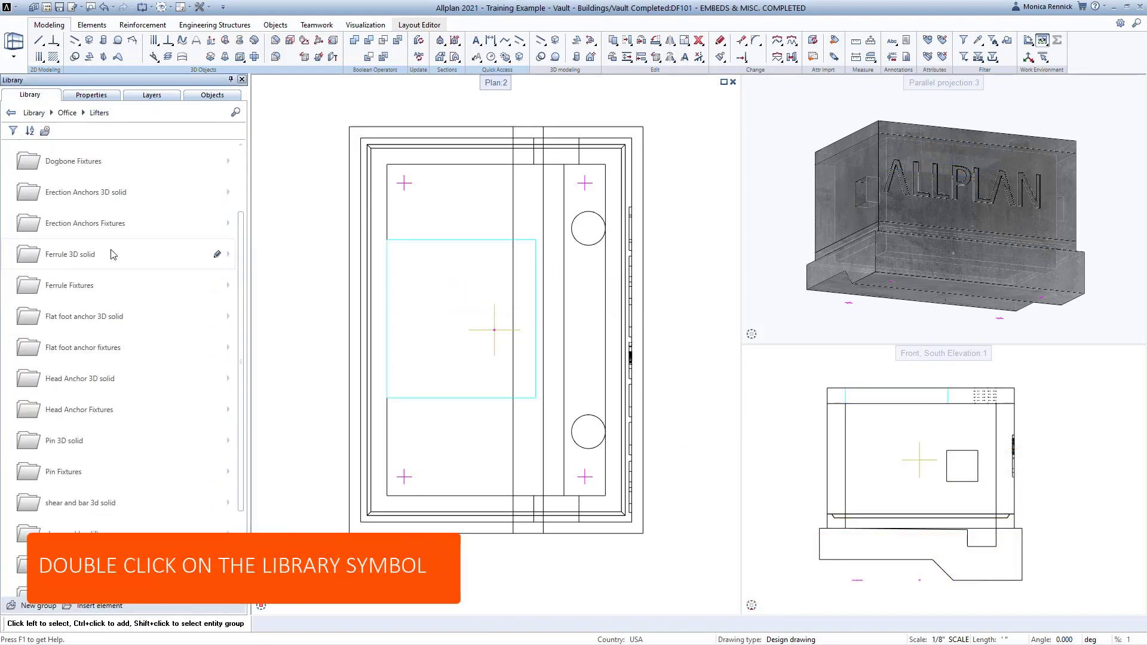
pyautogui.click(88, 162)
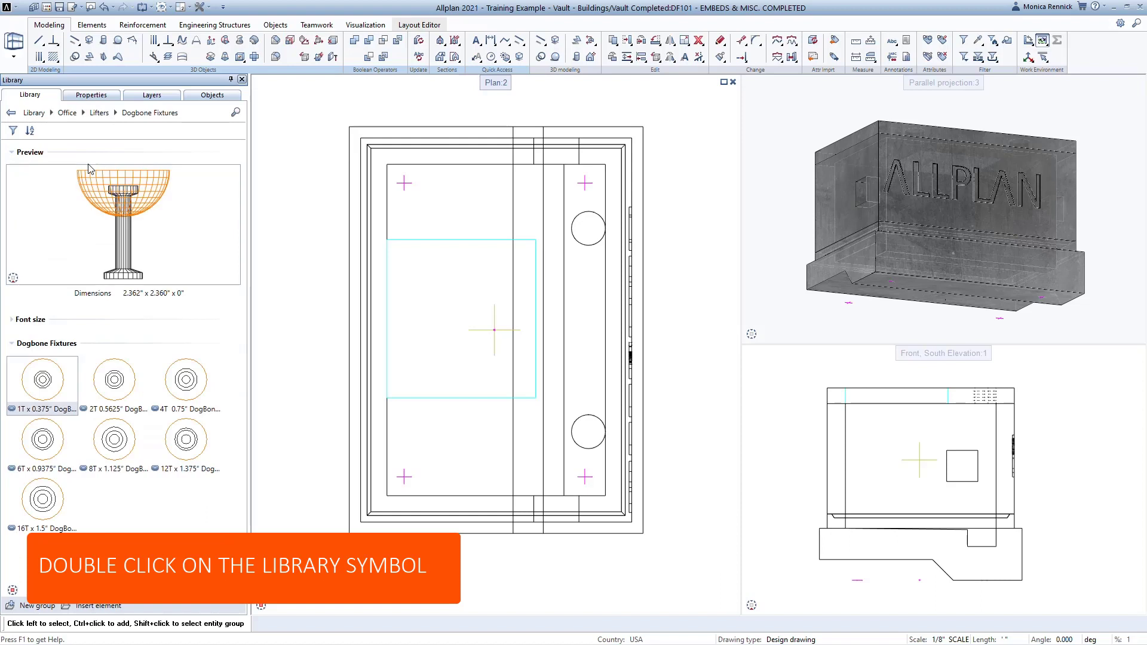
pyautogui.doubleClick(51, 384)
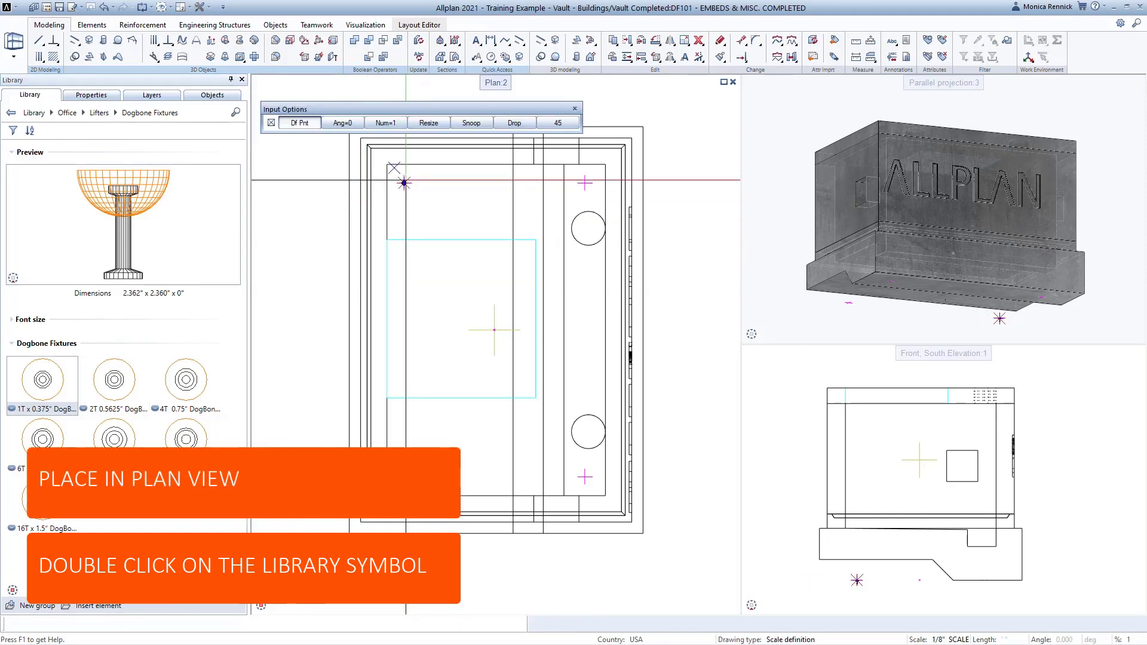
pyautogui.click(404, 184)
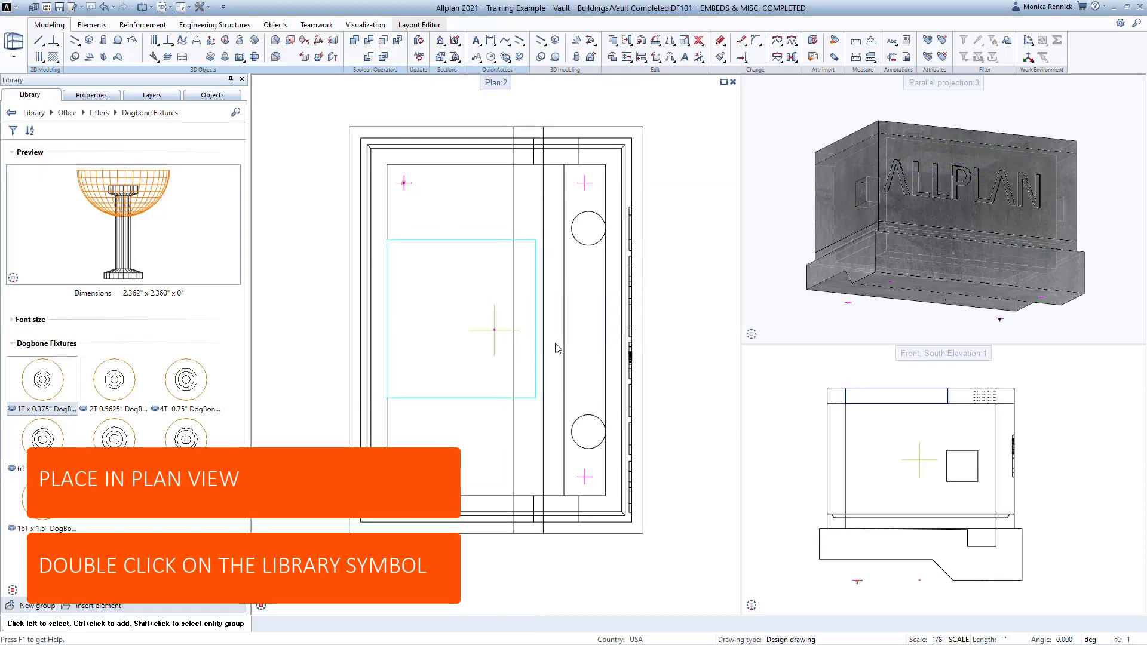
# Step: Move the dogbone fixture straight up to the vault's top surface in the front elevation
pyautogui.press('m')
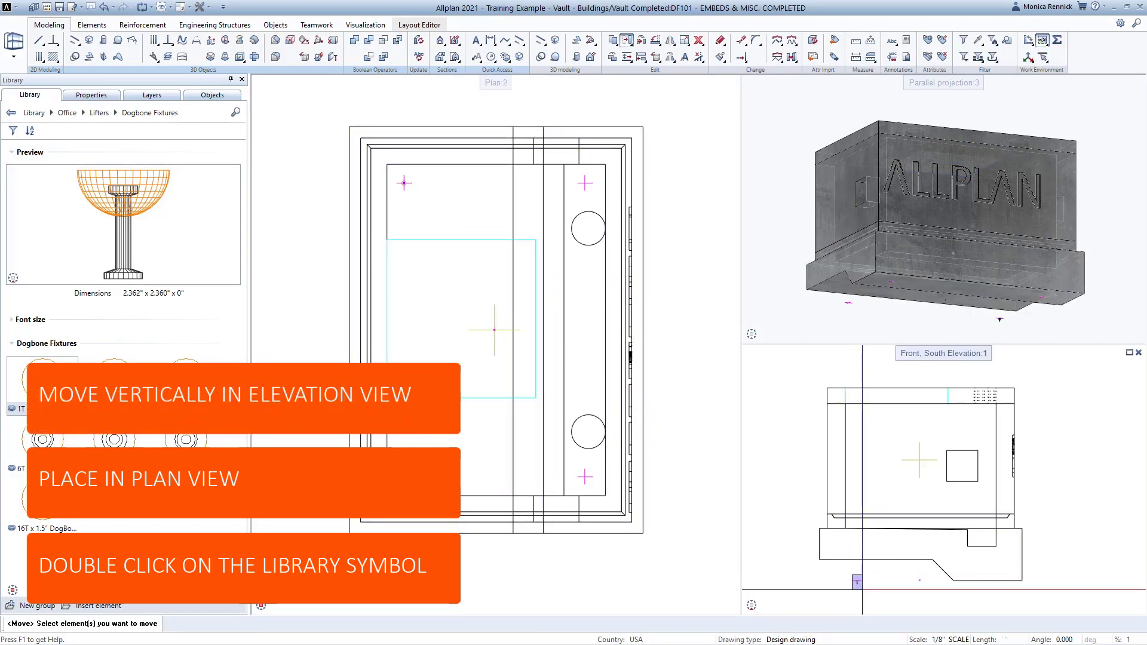
pyautogui.click(862, 589)
pyautogui.click(851, 580)
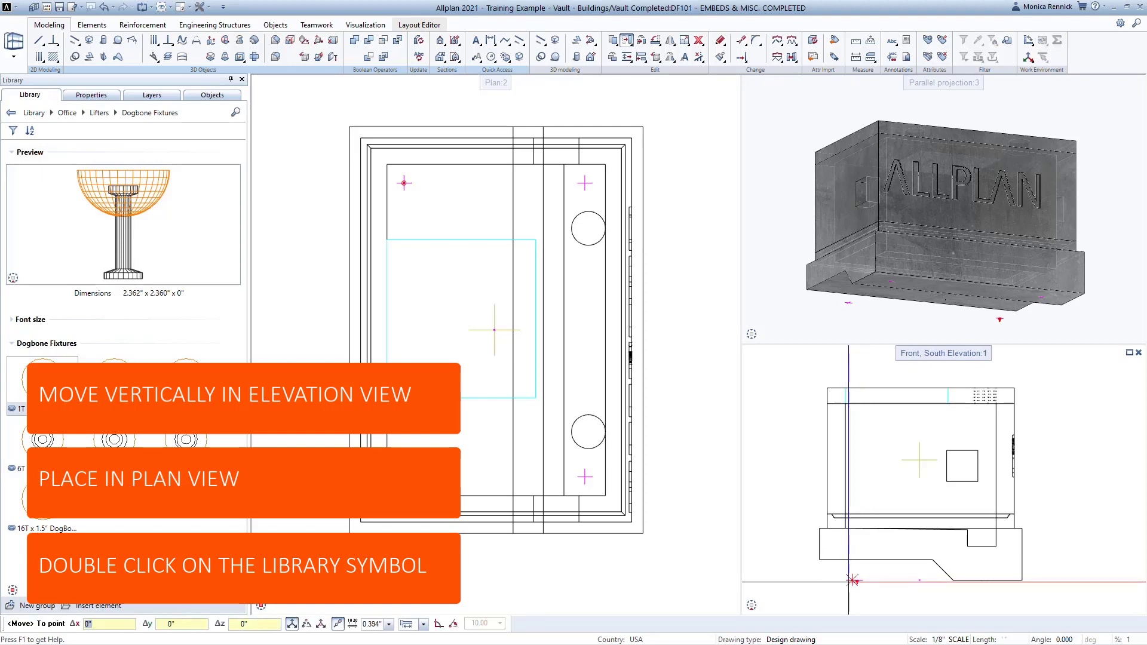
pyautogui.click(847, 390)
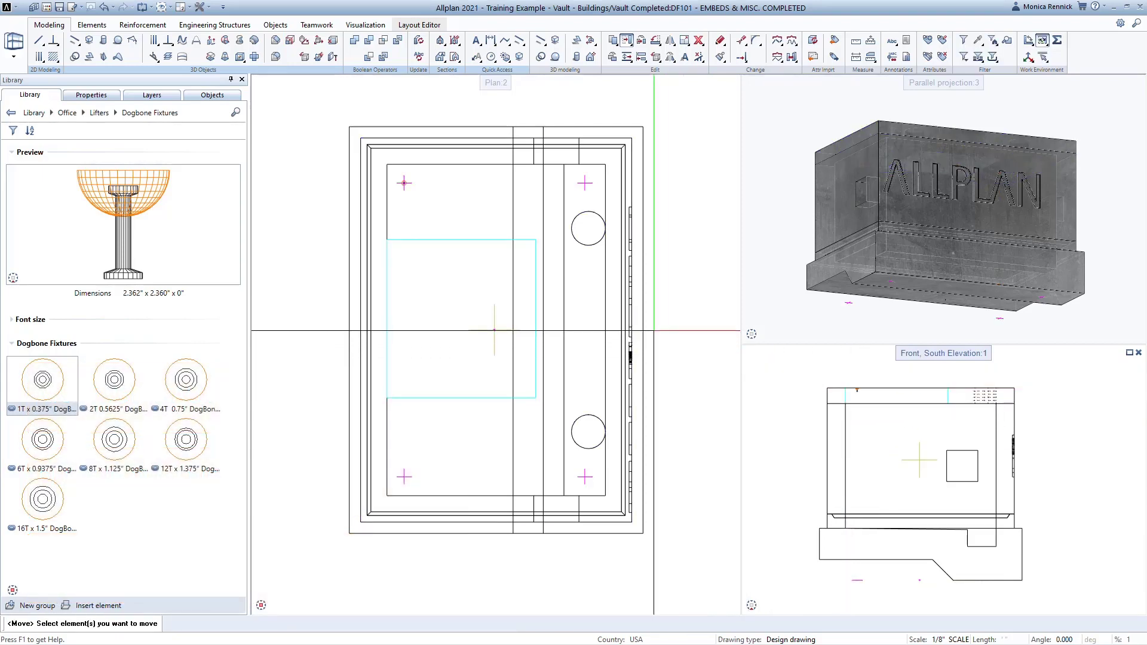
# Step: Insert the 2T x 8" head anchor fixture on the outer face of the vault's left wall in plan, level with the upper lifter marker
pyautogui.click(99, 113)
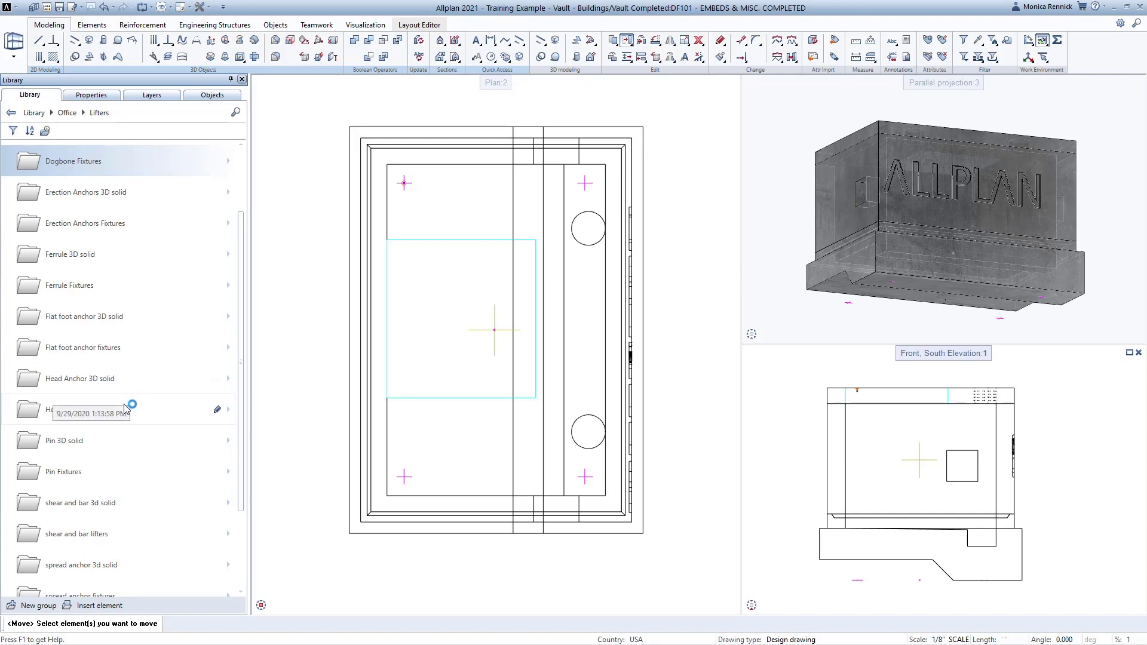
pyautogui.click(60, 409)
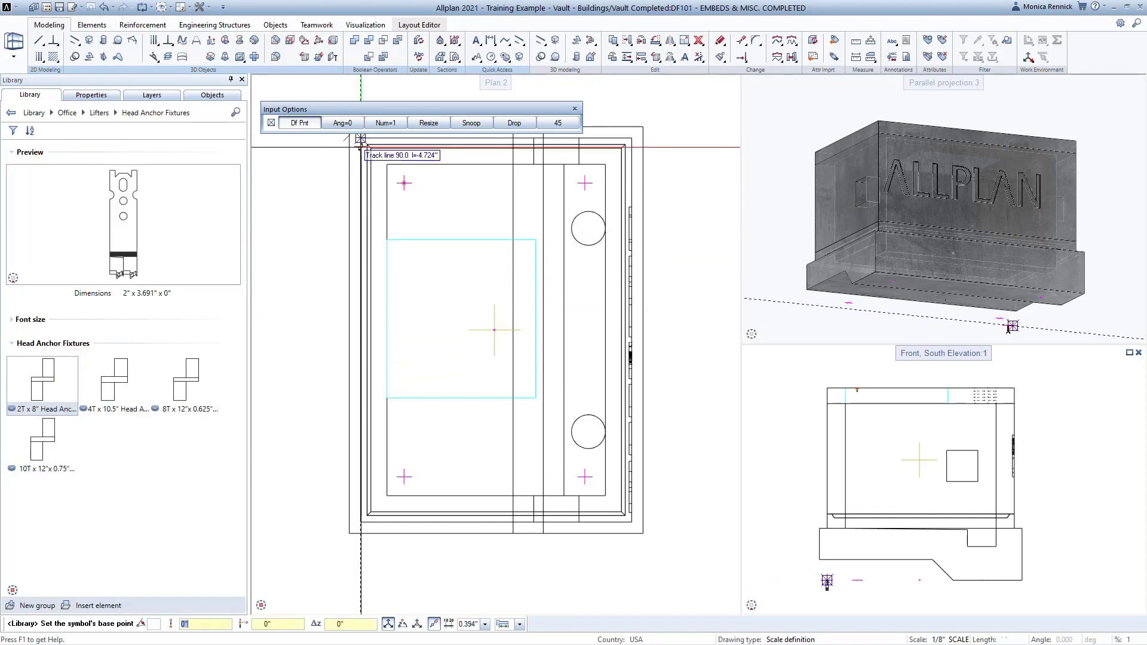
pyautogui.press('Return')
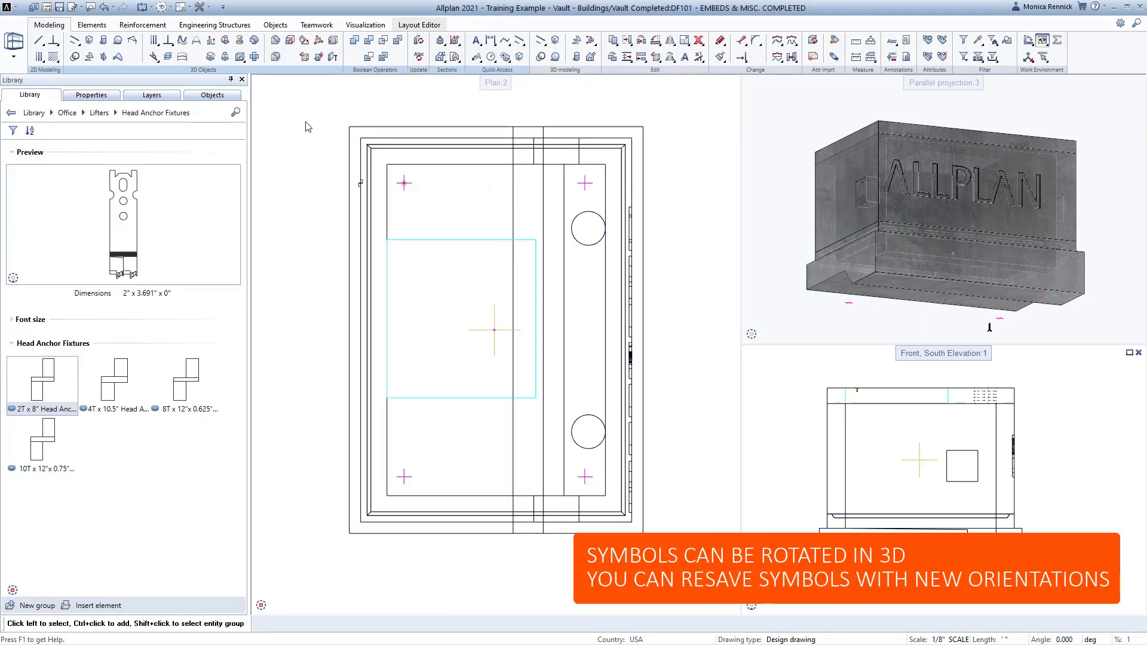
# Step: Rotate the head anchor in 3D by -90° about an axis along the left wall's outer face so it points into the wall
pyautogui.click(308, 60)
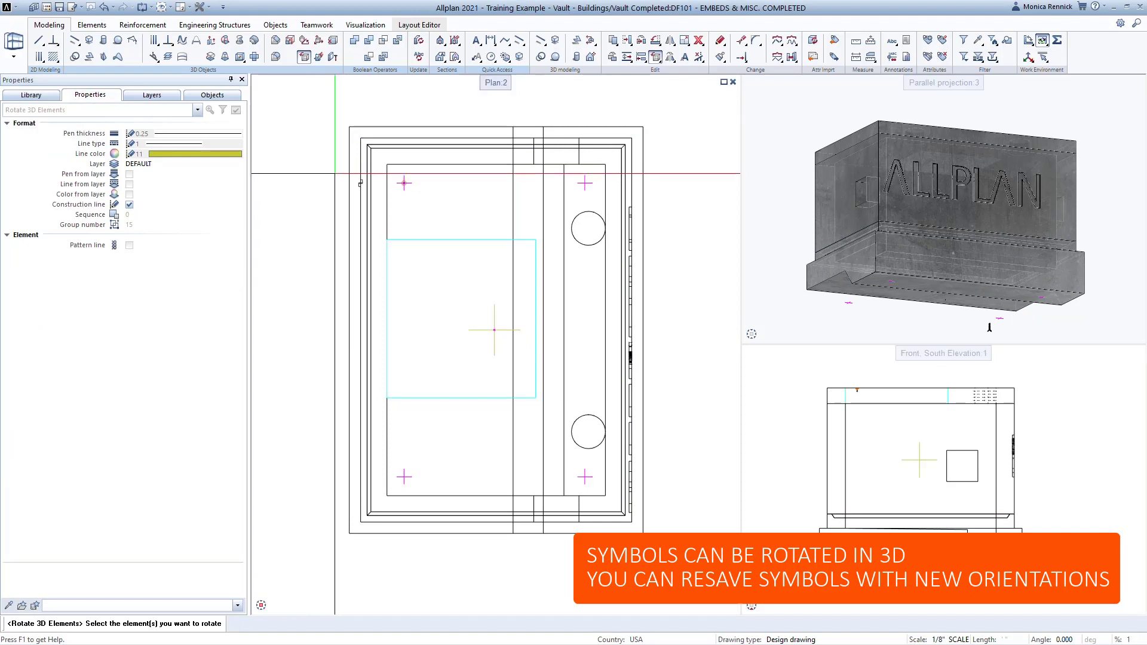
pyautogui.click(360, 183)
pyautogui.scroll(4, 359, 188)
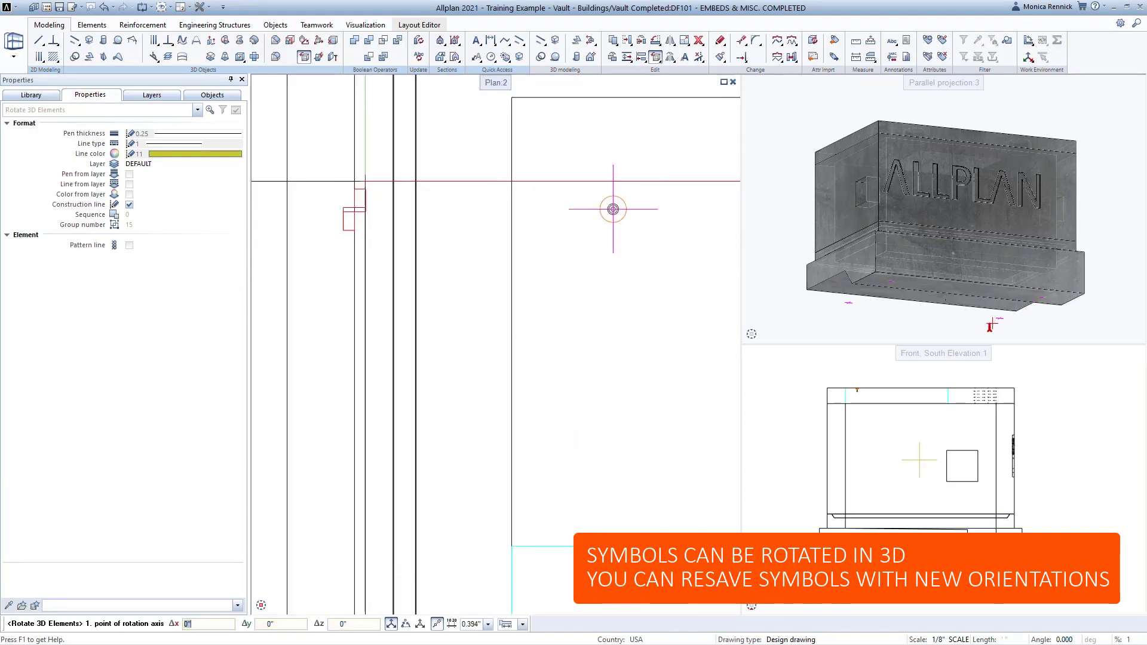
pyautogui.click(348, 257)
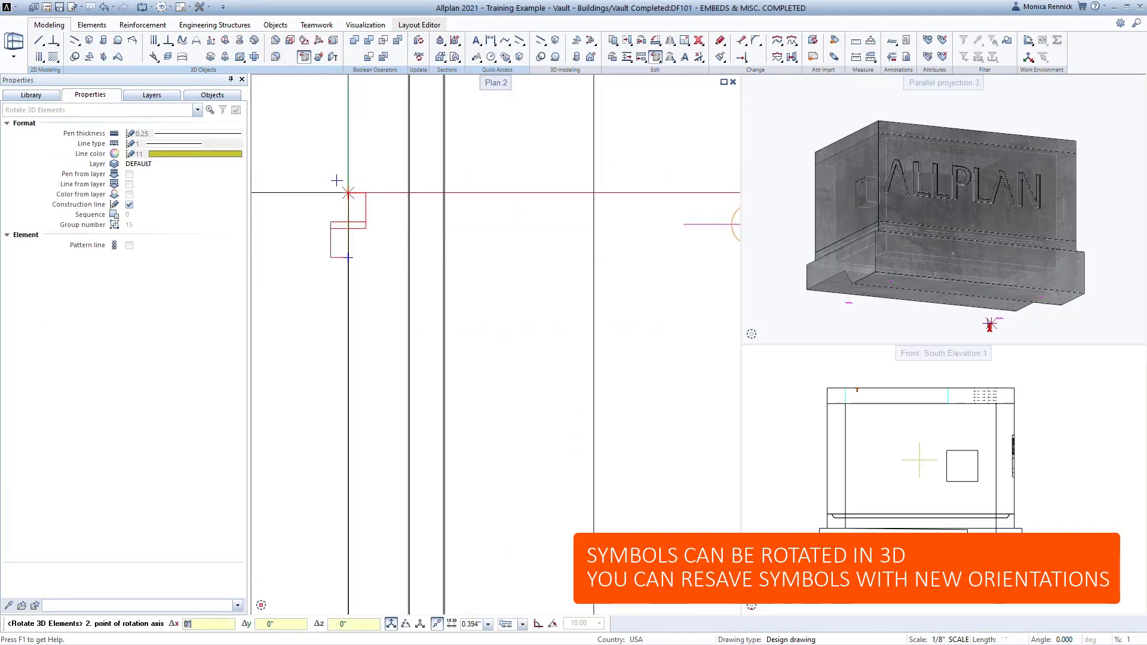
pyautogui.click(348, 193)
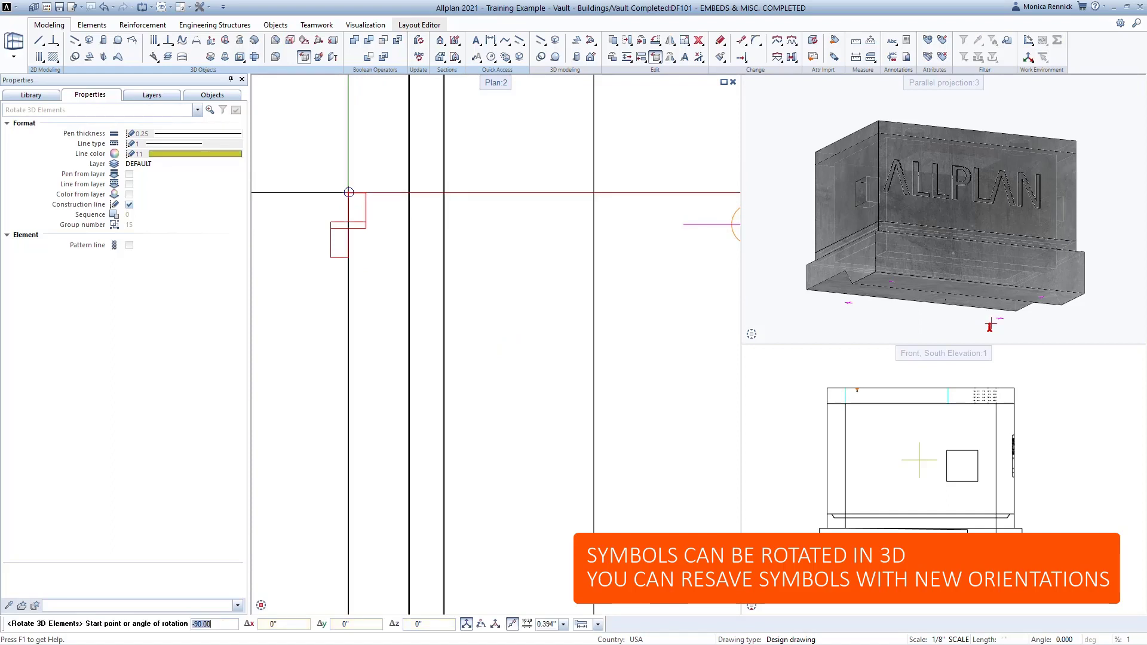
pyautogui.press('Return')
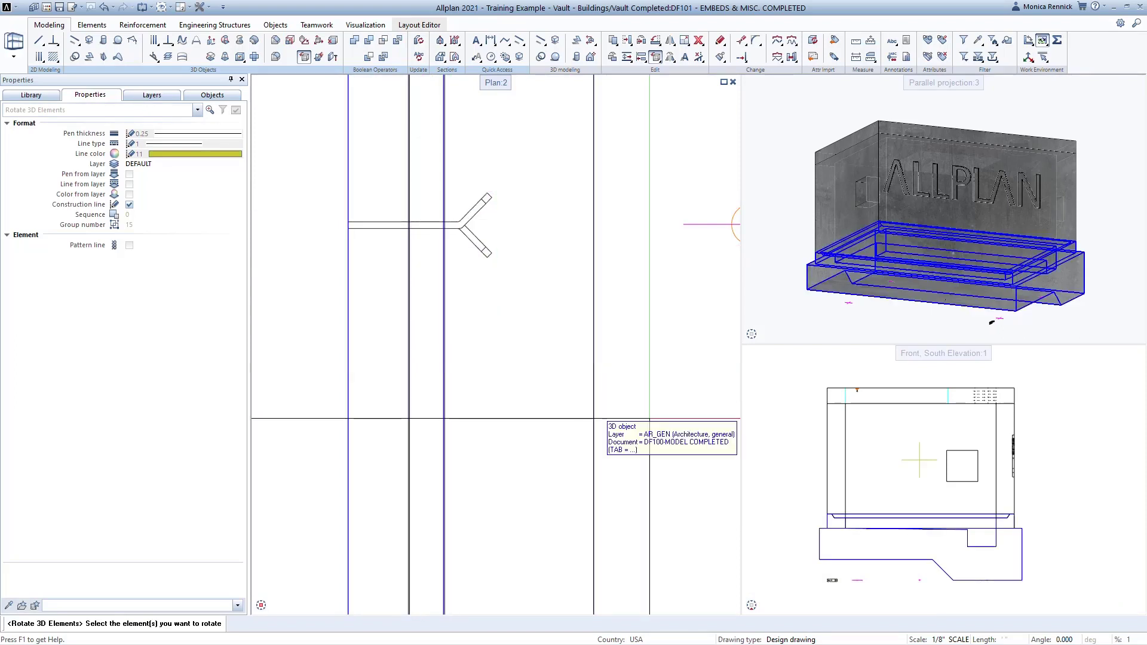
# Step: Move the head anchor vertically in the front elevation, up onto the upper part of the vault's left wall
pyautogui.click(626, 40)
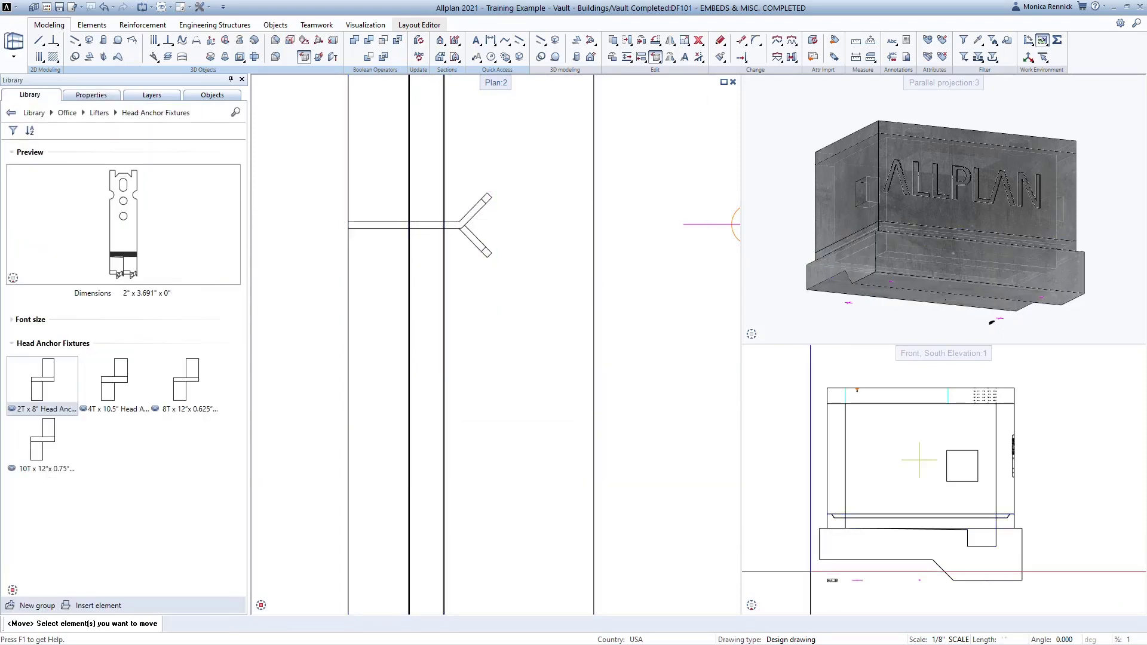
pyautogui.moveTo(810, 566); pyautogui.dragTo(840, 592)
pyautogui.scroll(6, 824, 584)
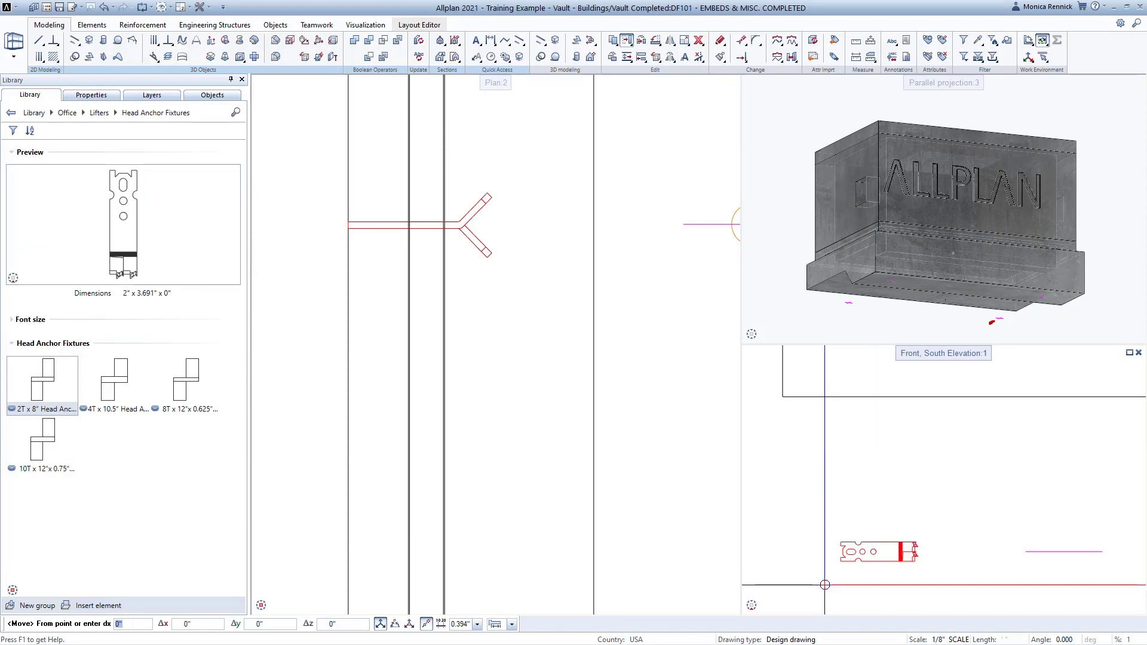
pyautogui.click(849, 543)
pyautogui.scroll(-5, 849, 541)
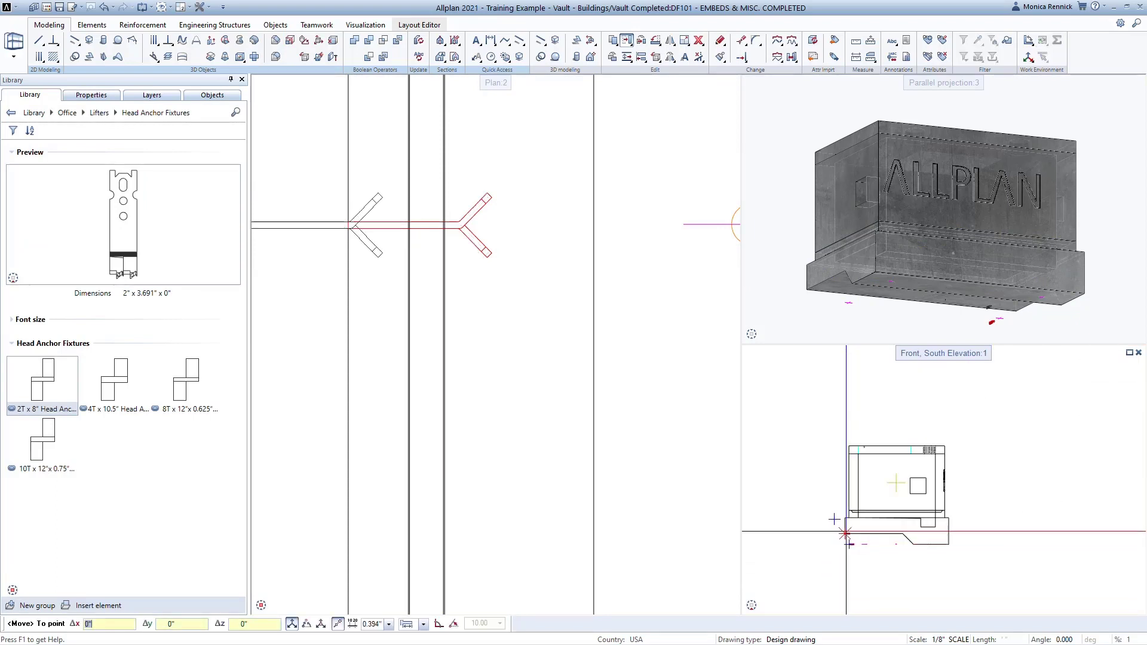
pyautogui.click(849, 467)
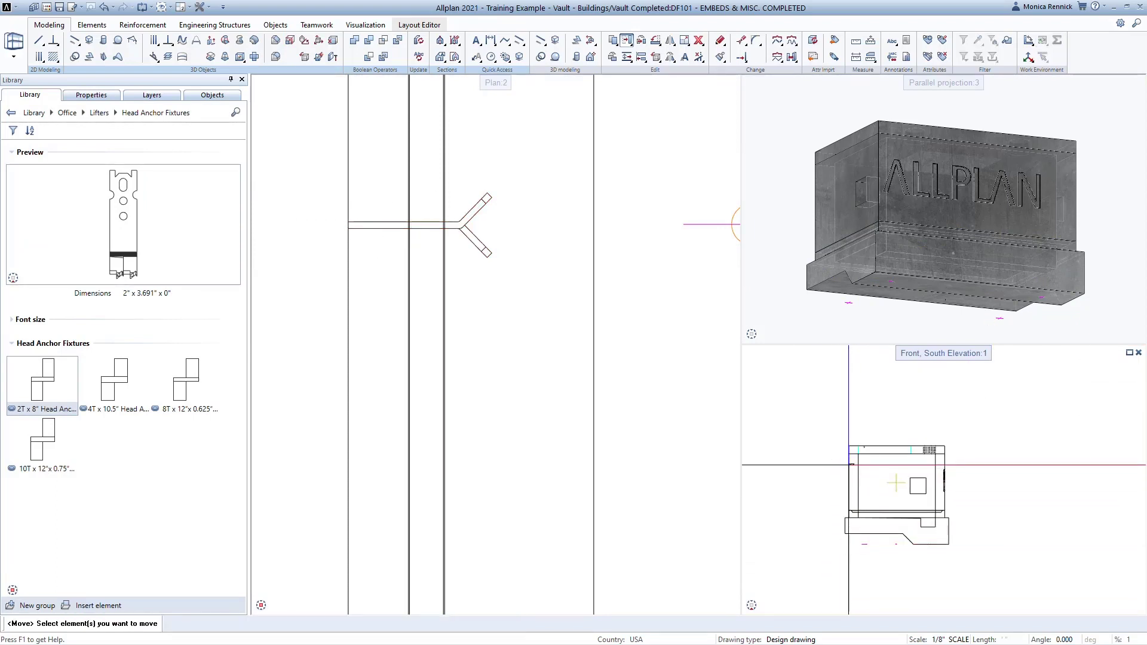
# Step: Move the head anchor 0.25" inward from the left wall's outer face in plan
pyautogui.scroll(4, 866, 473)
pyautogui.scroll(3, 811, 457)
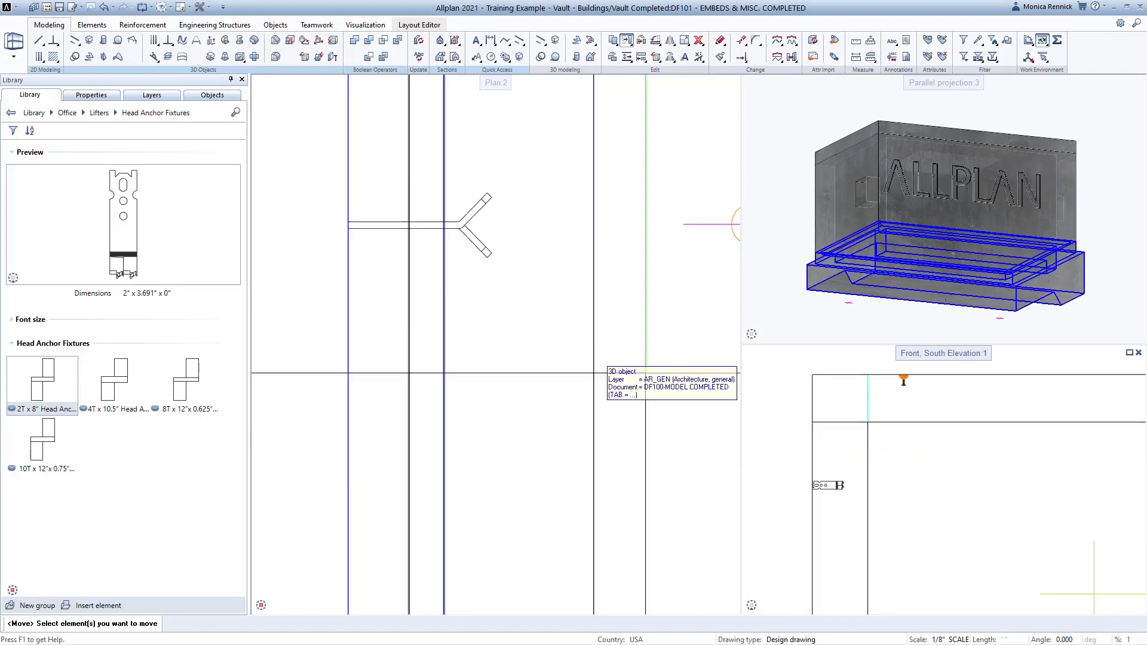
pyautogui.moveTo(458, 298); pyautogui.dragTo(453, 333, button='middle')
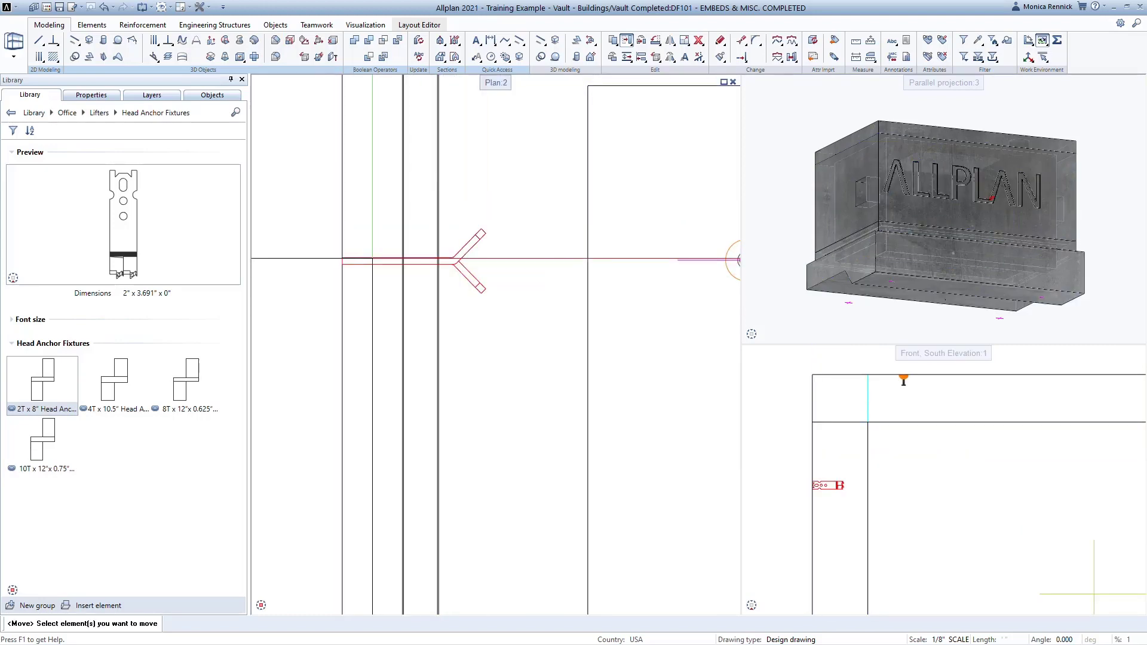
pyautogui.click(342, 264)
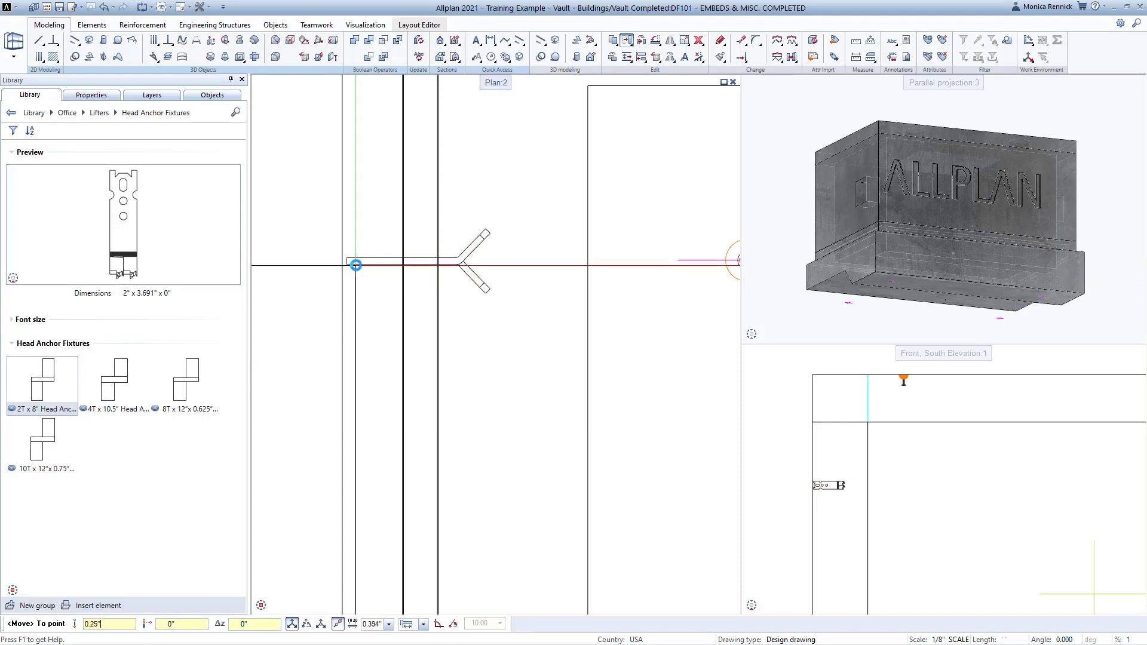
pyautogui.press('Return')
# Step: Copy and mirror the head anchor onto the adjacent upper wall, using the diagonal from the wall corner to the dogbone fixture as axis
pyautogui.scroll(-3, 502, 276)
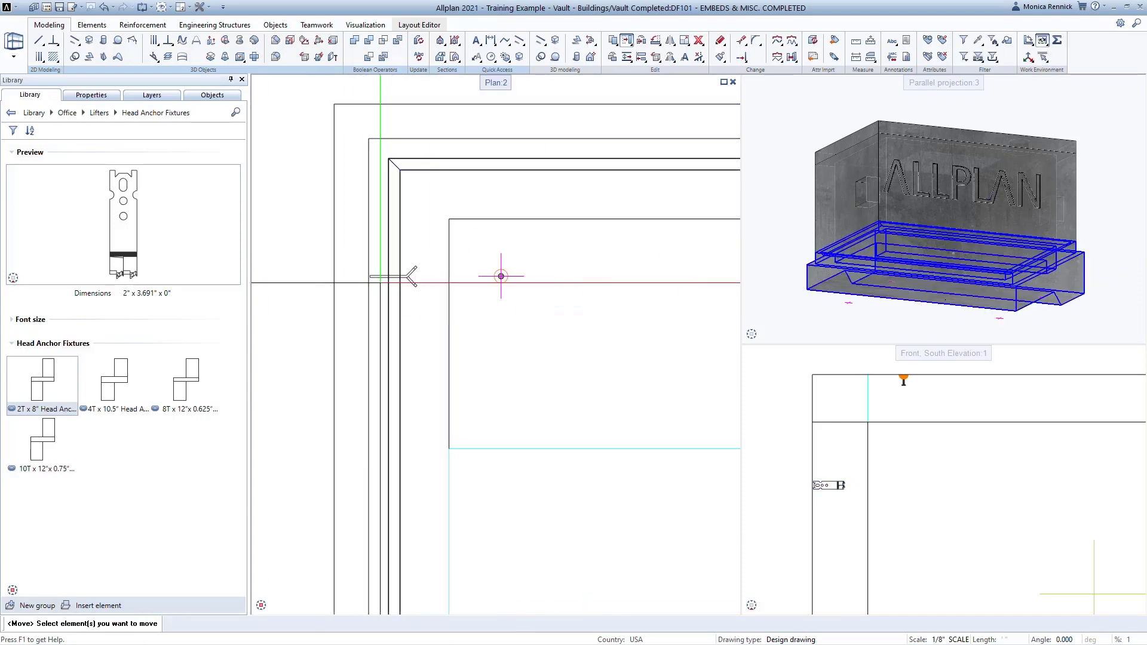
pyautogui.moveTo(502, 276); pyautogui.dragTo(448, 262, button='middle')
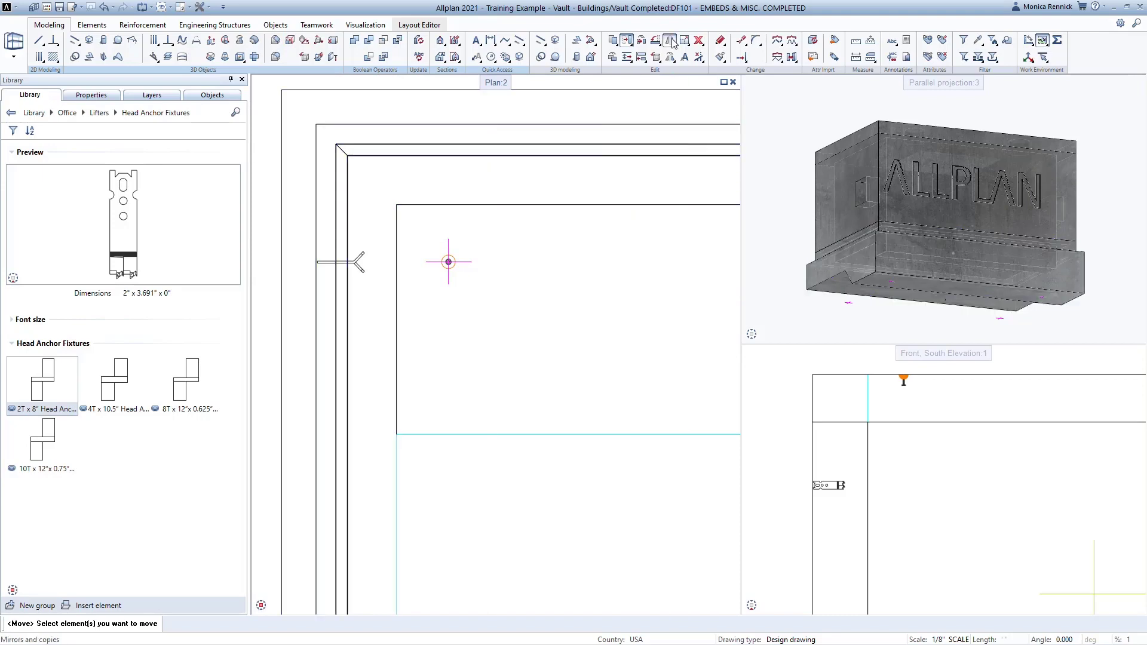
pyautogui.click(706, 53)
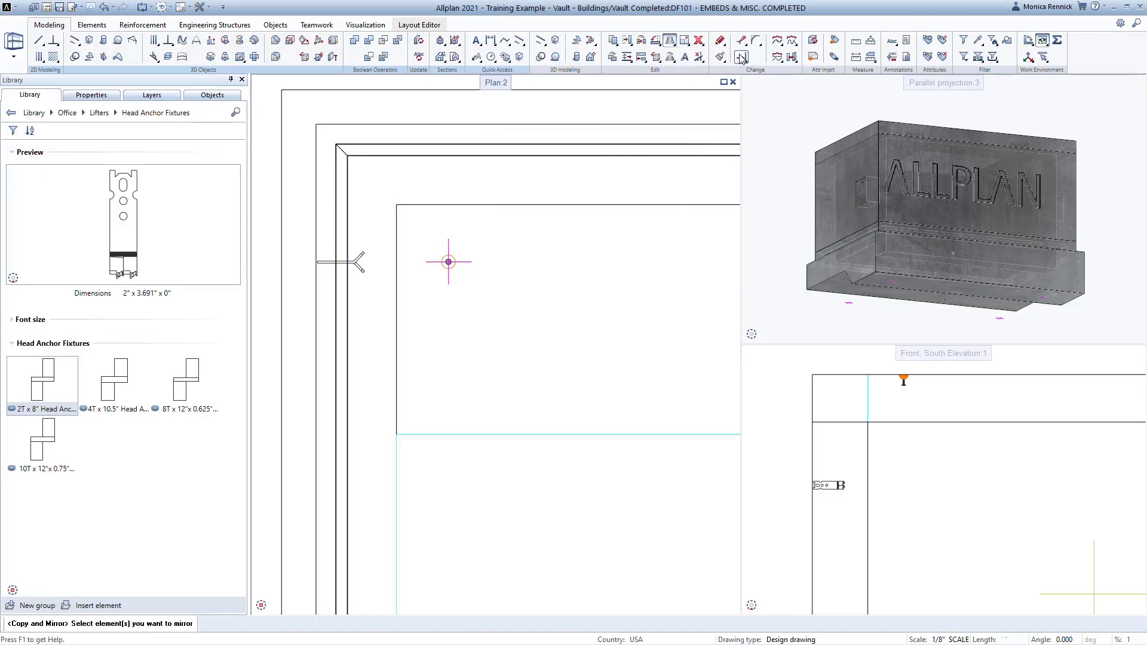
pyautogui.moveTo(309, 244); pyautogui.dragTo(378, 283)
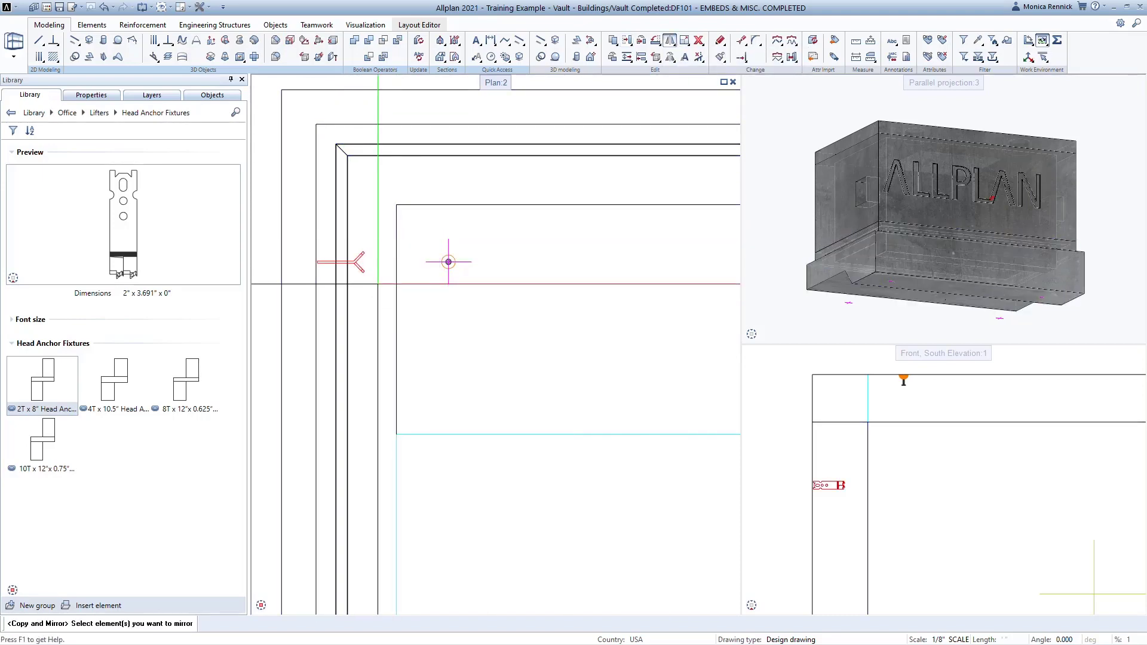
pyautogui.click(335, 144)
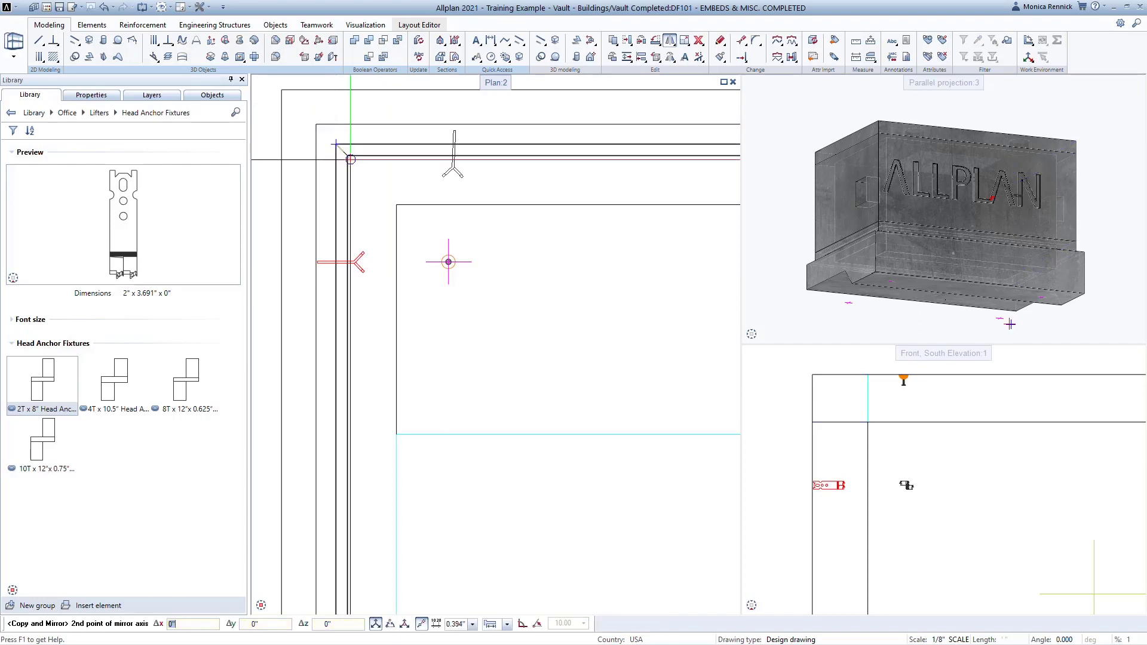
pyautogui.click(448, 261)
# Step: Copy and mirror the dogbone fixture and both head anchors to the right side of the plan about the vertical axis through the center of gravity
pyautogui.scroll(-5, 466, 358)
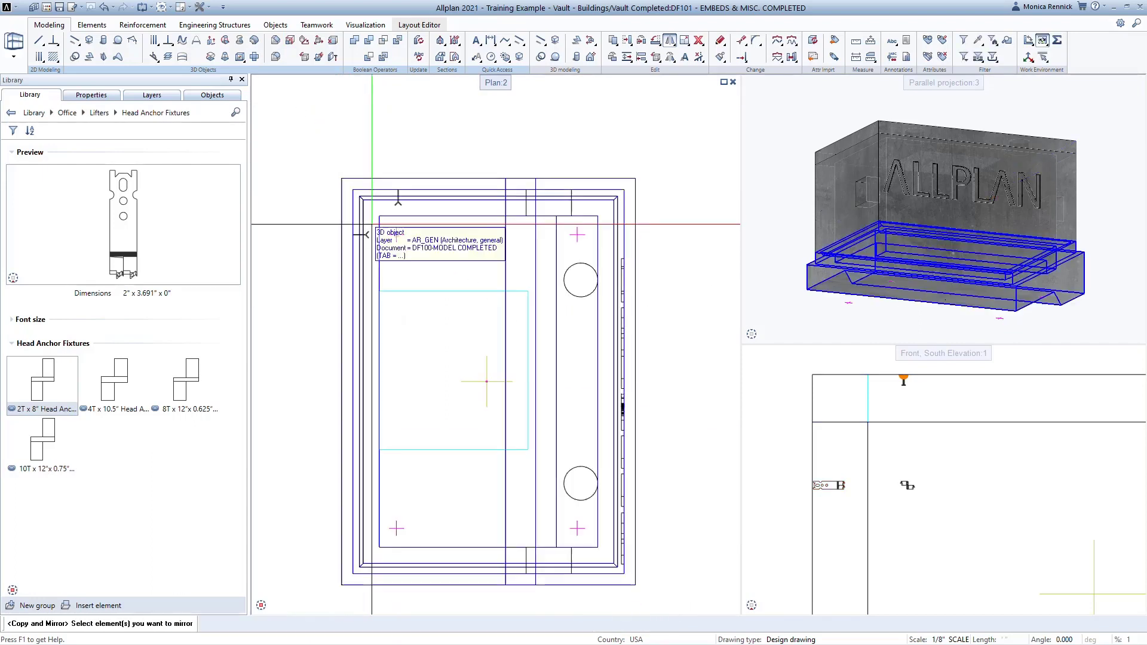
pyautogui.moveTo(328, 177); pyautogui.dragTo(414, 246)
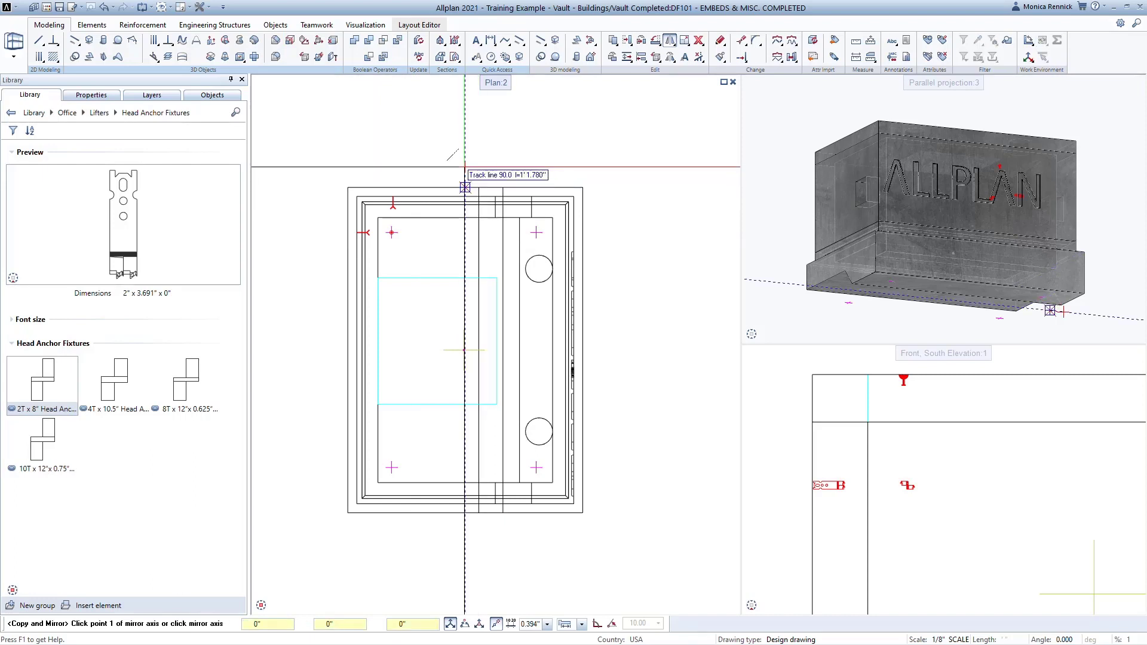
pyautogui.click(465, 187)
pyautogui.click(464, 186)
# Step: Copy and mirror the whole upper row of dogbone fixtures and head anchors to the lower side about the horizontal axis through the center of gravity
pyautogui.moveTo(328, 179); pyautogui.dragTo(594, 237)
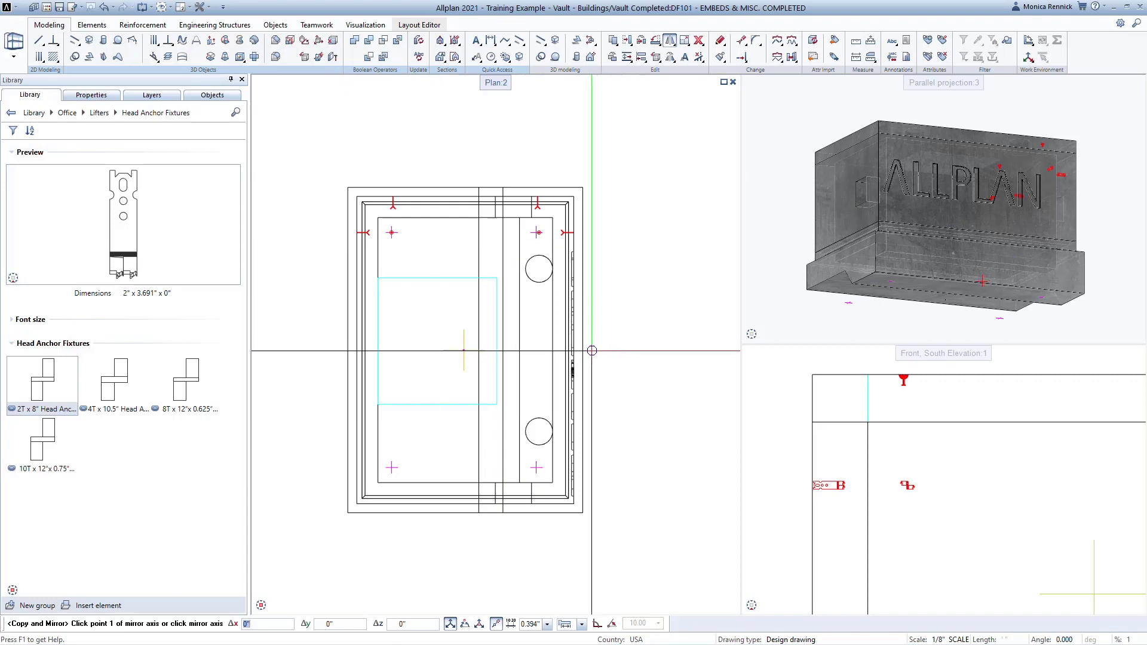
pyautogui.click(588, 351)
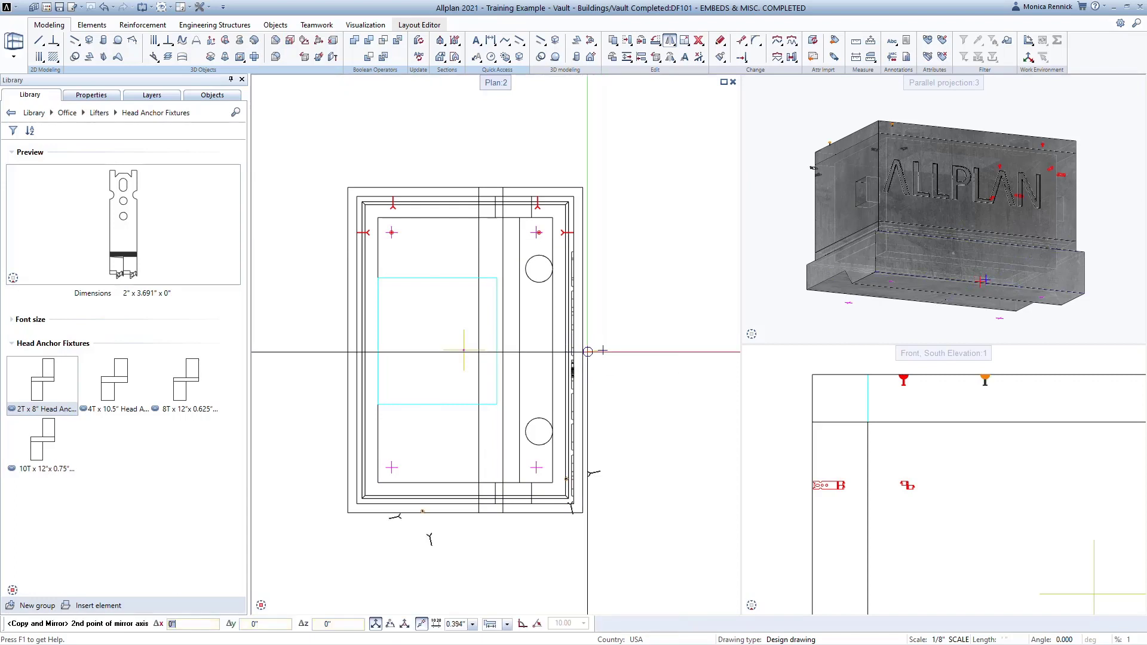
pyautogui.click(585, 351)
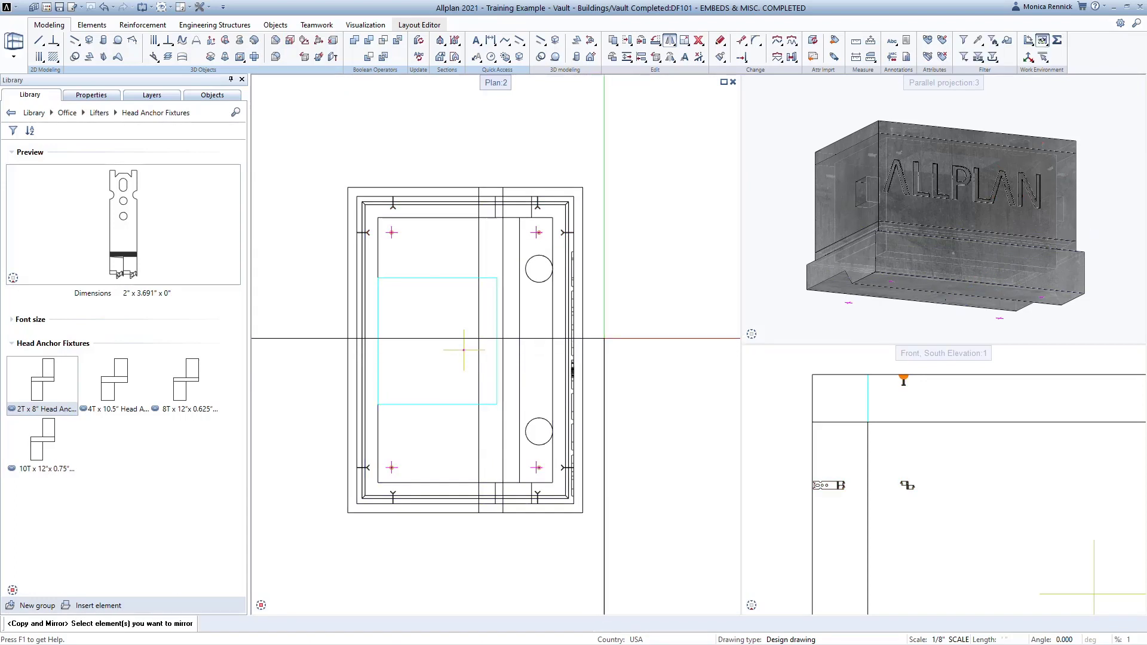
pyautogui.press('Escape')
# Step: Examine the placed head anchors and dogbone fixtures inside the vault from several angles in the 3D view
pyautogui.moveTo(873, 206); pyautogui.dragTo(803, 255)
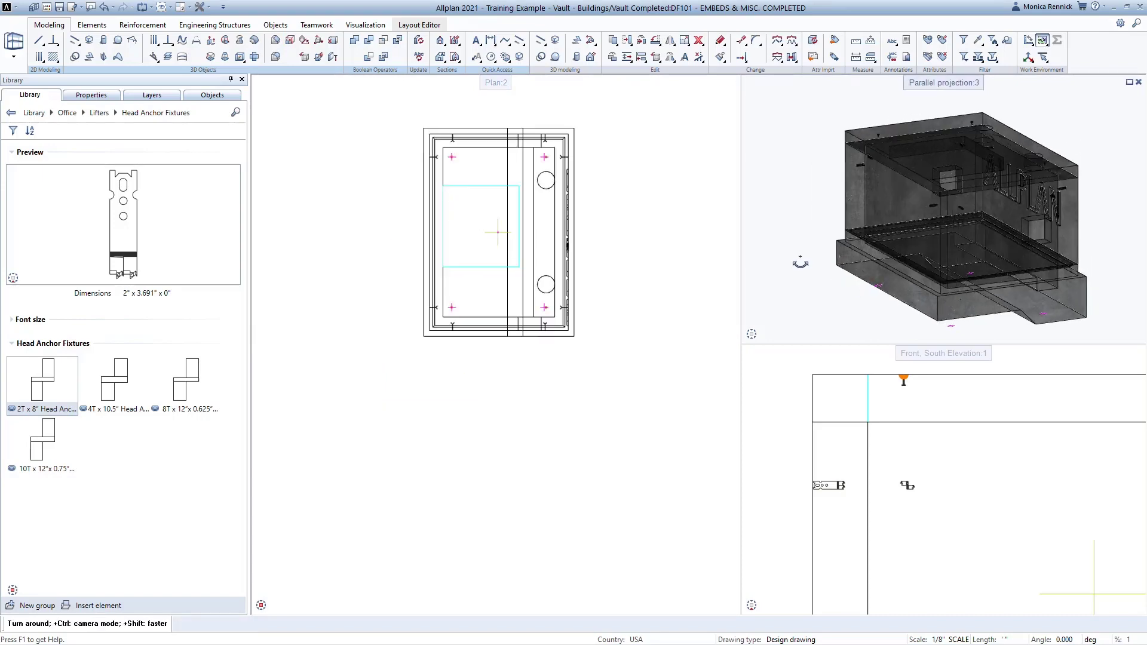
pyautogui.scroll(7, 952, 210)
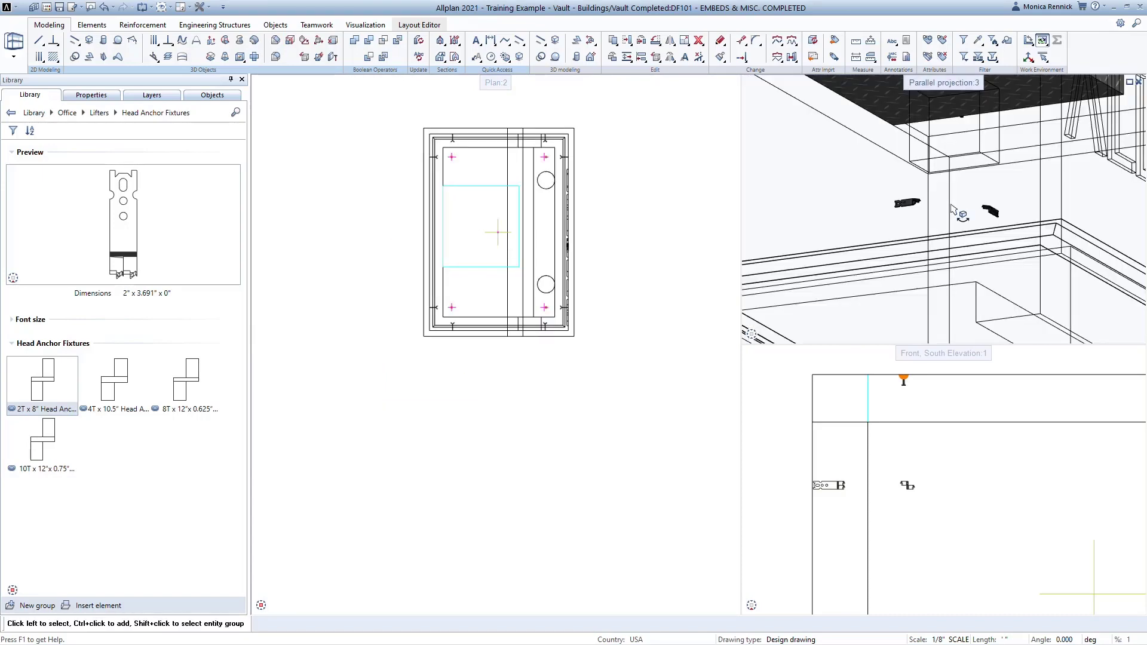
pyautogui.scroll(2, 950, 209)
pyautogui.moveTo(942, 243)
pyautogui.mouseDown()
pyautogui.moveTo(891, 201)
pyautogui.moveTo(1027, 224)
pyautogui.moveTo(884, 208)
pyautogui.moveTo(1016, 210)
pyautogui.moveTo(856, 220)
pyautogui.mouseUp()
pyautogui.scroll(-4, 1027, 221)
pyautogui.scroll(-4, 940, 222)
pyautogui.scroll(5, 857, 220)
pyautogui.scroll(-6, 884, 249)
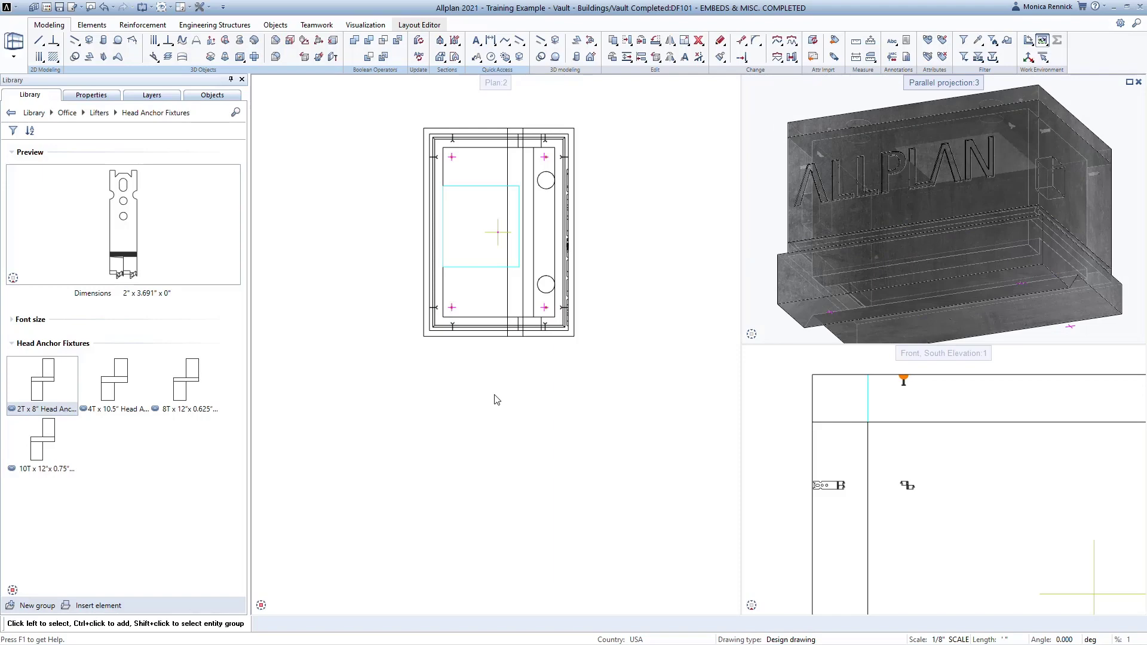
# Step: Create a plan view and a front south elevation view of the vault below the existing plan, using the Create View tool
pyautogui.doubleClick(511, 82)
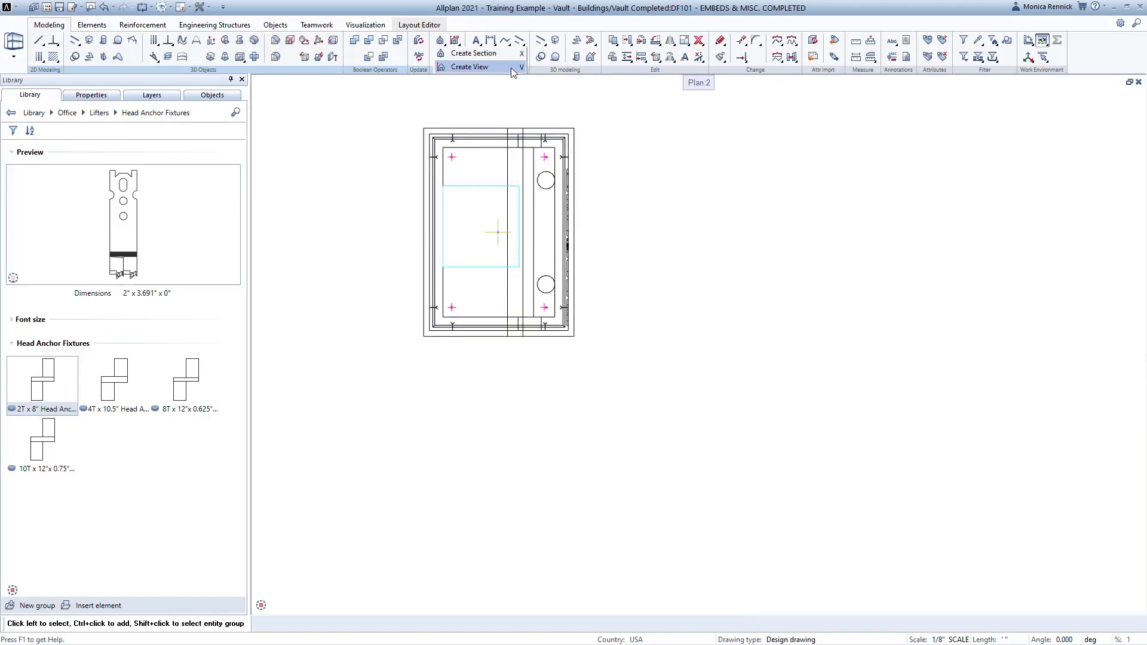
pyautogui.click(511, 67)
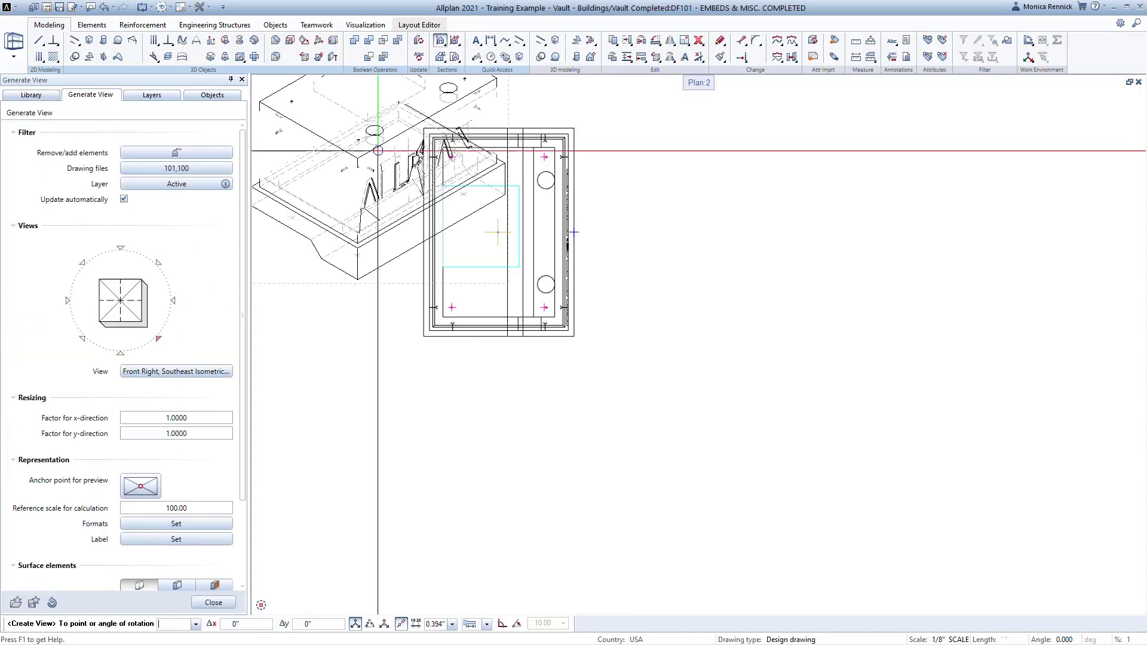
pyautogui.click(135, 310)
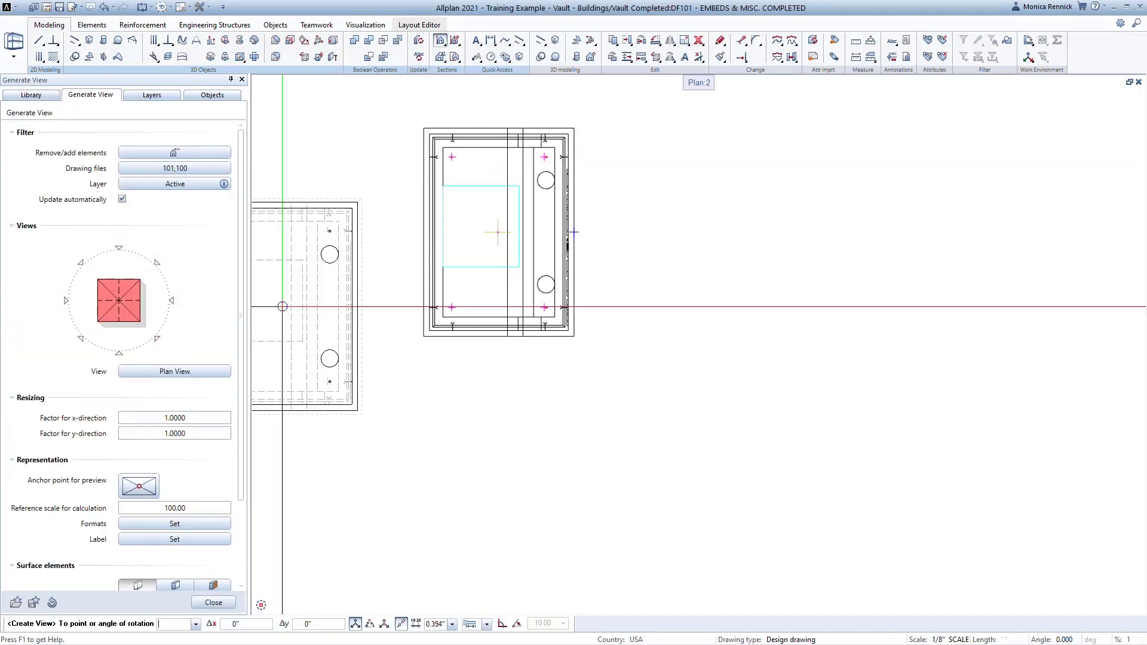
pyautogui.scroll(-3, 574, 232)
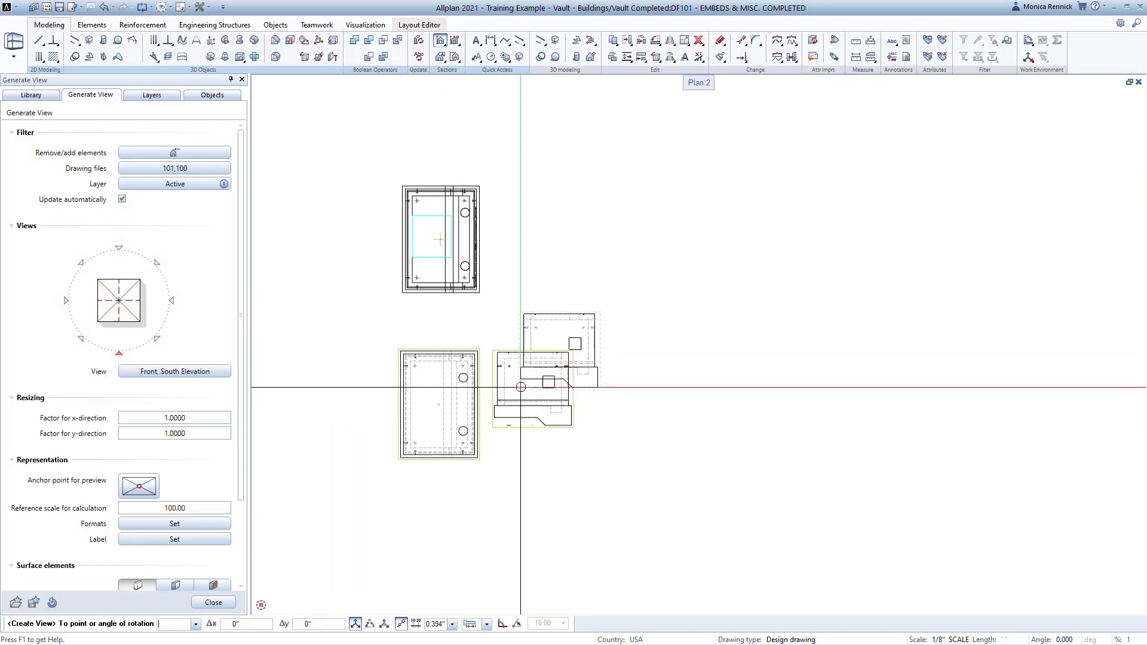
# Step: Add a right east elevation beneath the front elevation and a front right southeast isometric view beside the elevations
pyautogui.click(173, 301)
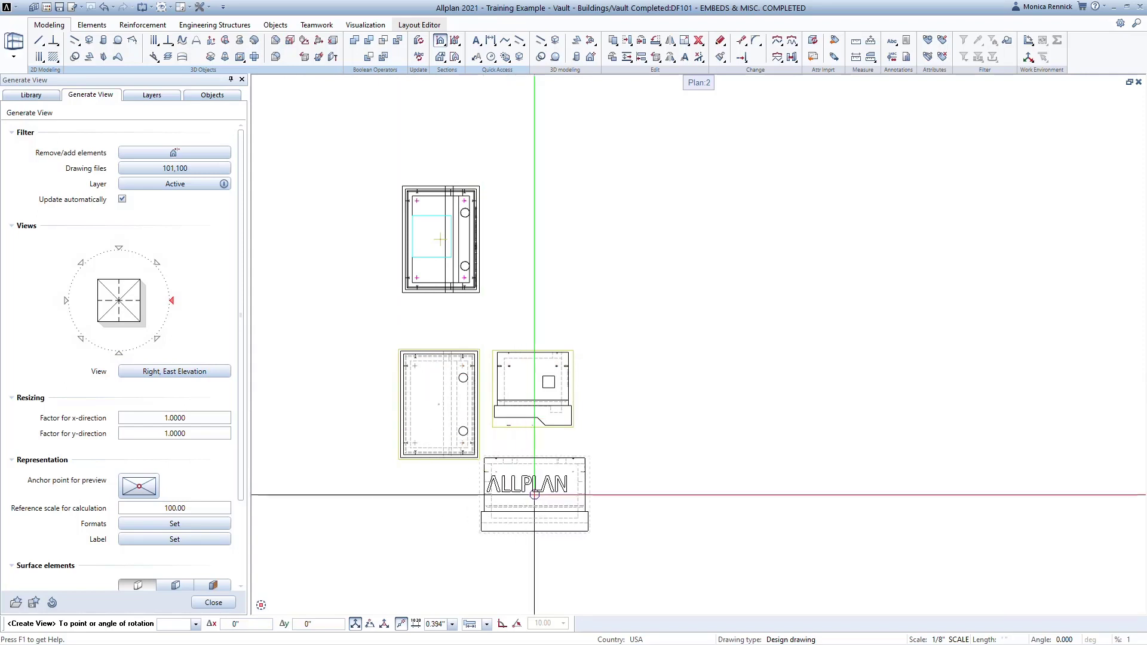
pyautogui.click(157, 340)
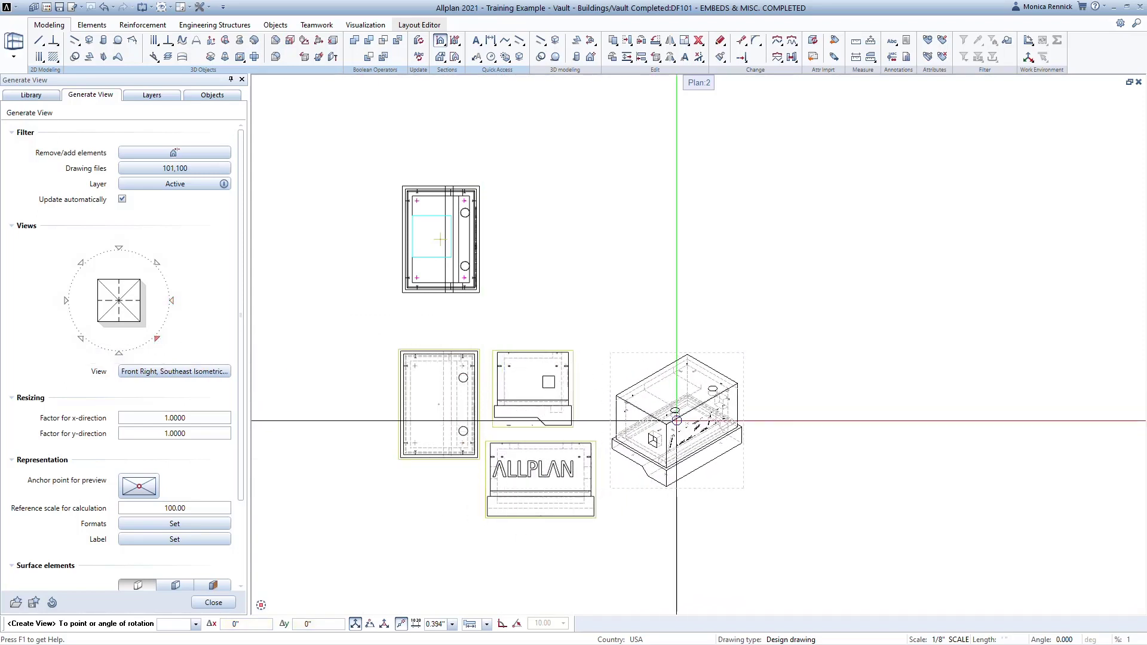
pyautogui.click(671, 418)
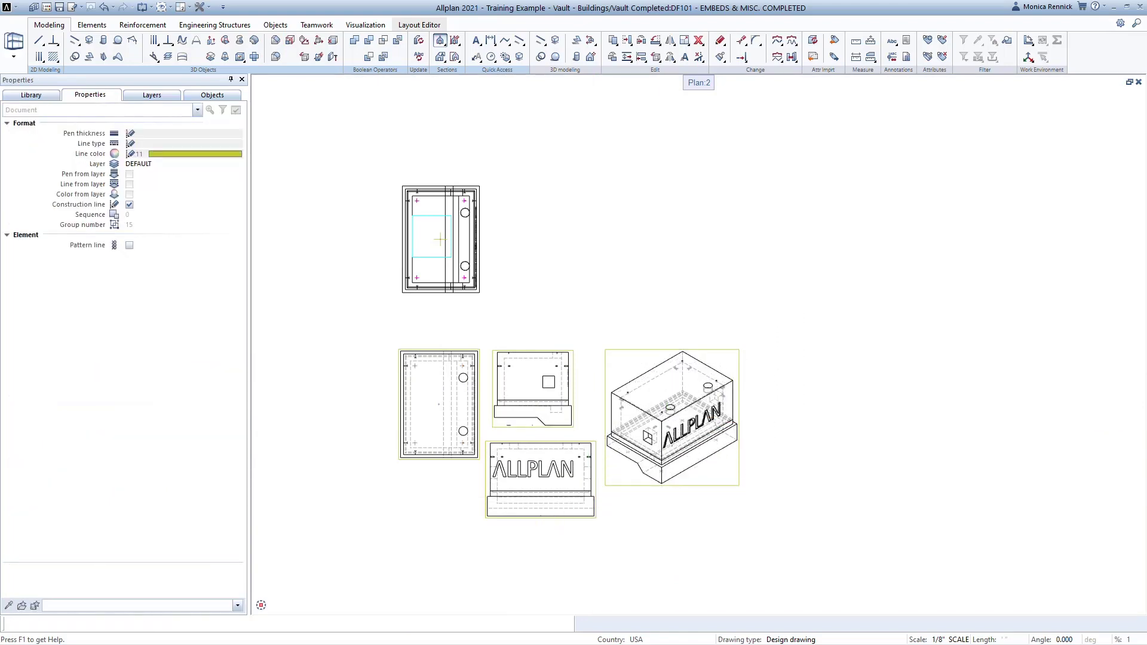
# Step: Examine how the dogbone fixtures and head anchors are shown in the generated plan and in both elevation views
pyautogui.scroll(10, 435, 415)
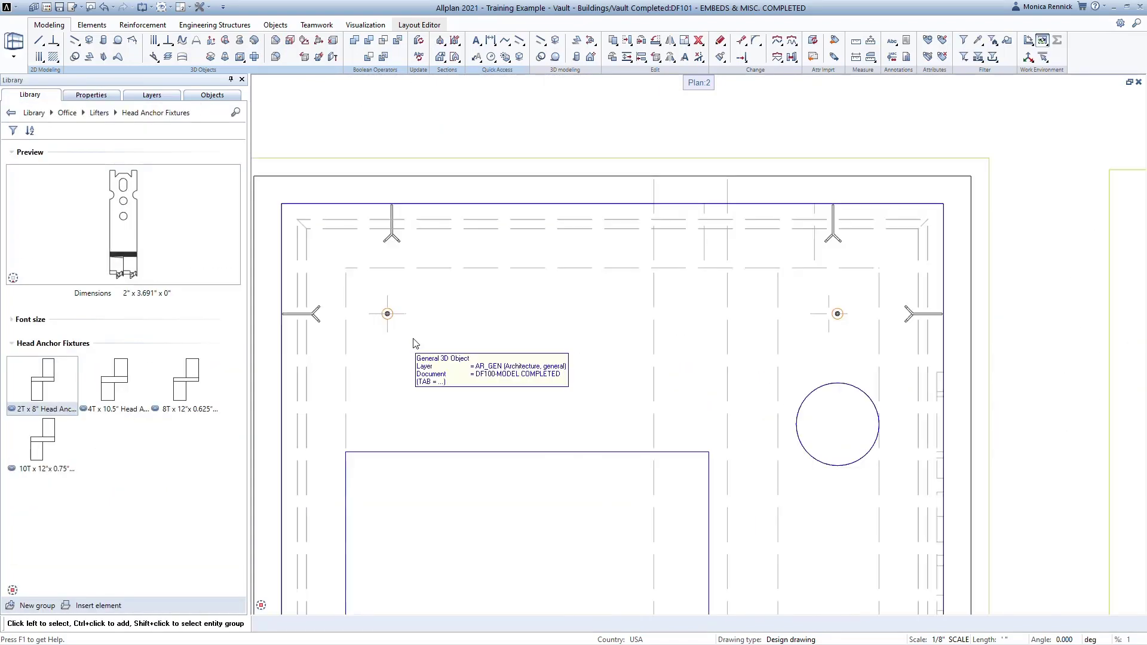
pyautogui.scroll(3, 417, 342)
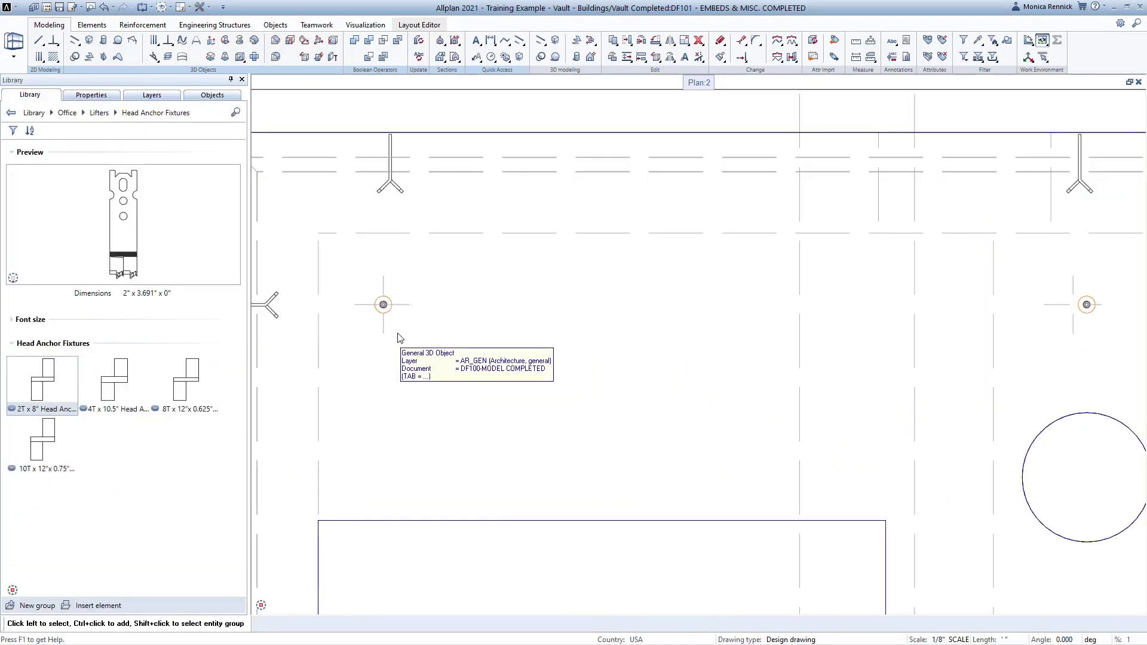
pyautogui.scroll(-8, 399, 338)
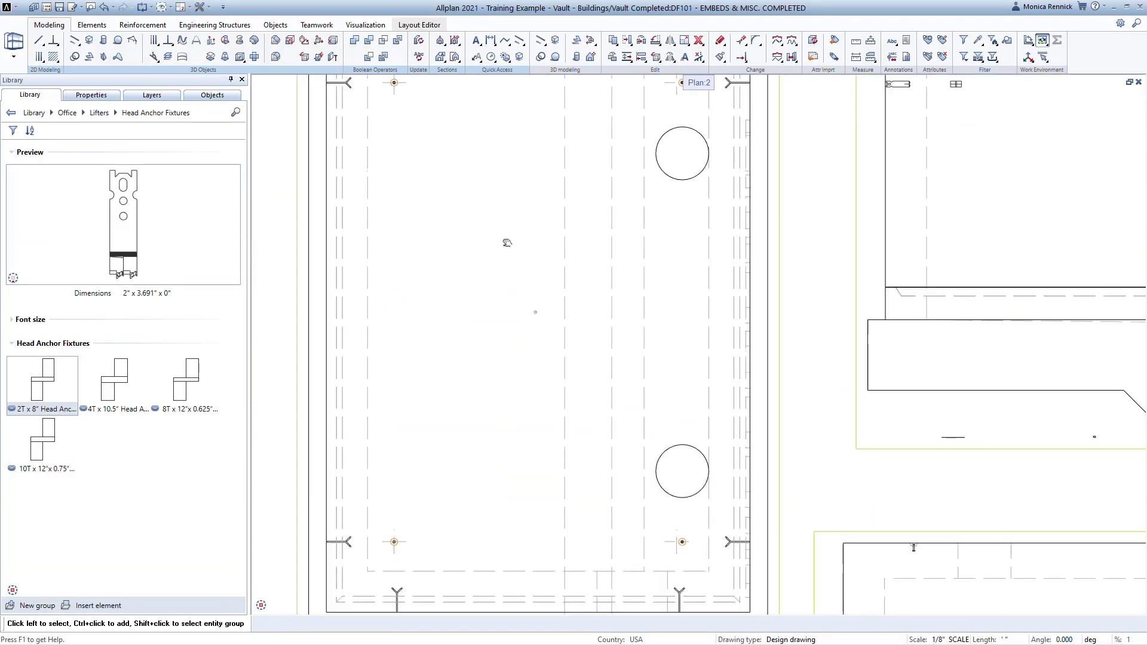
pyautogui.scroll(8, 630, 215)
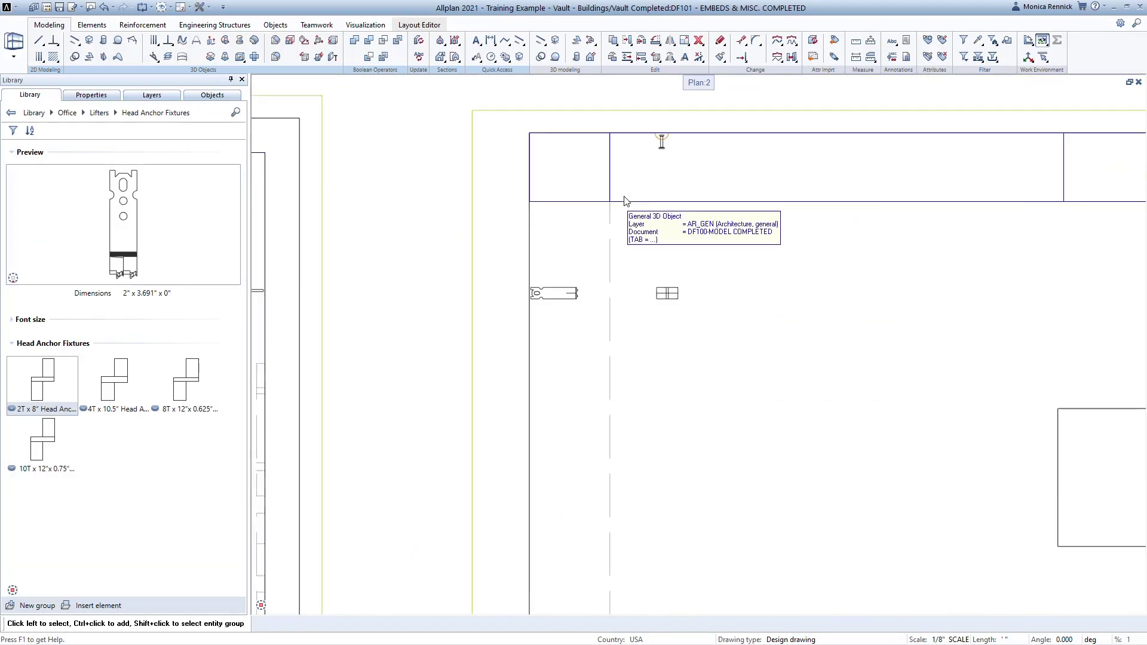
pyautogui.moveTo(627, 208); pyautogui.dragTo(604, 235, button='middle')
pyautogui.scroll(-5, 597, 237)
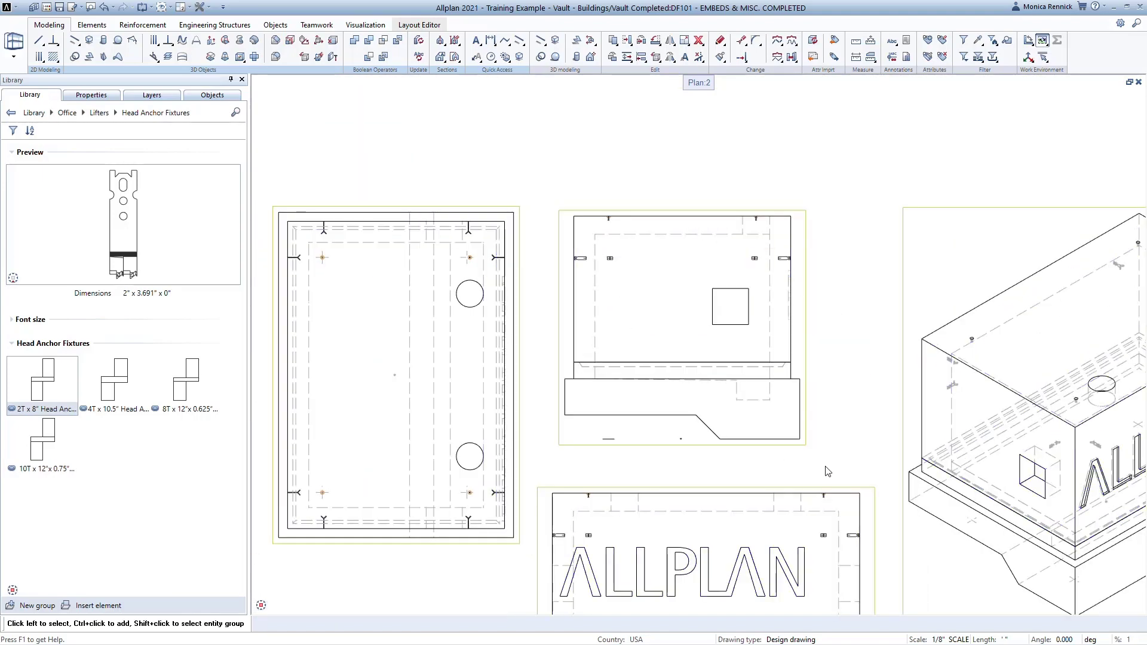
pyautogui.moveTo(827, 471); pyautogui.dragTo(793, 338, button='middle')
pyautogui.scroll(6, 777, 346)
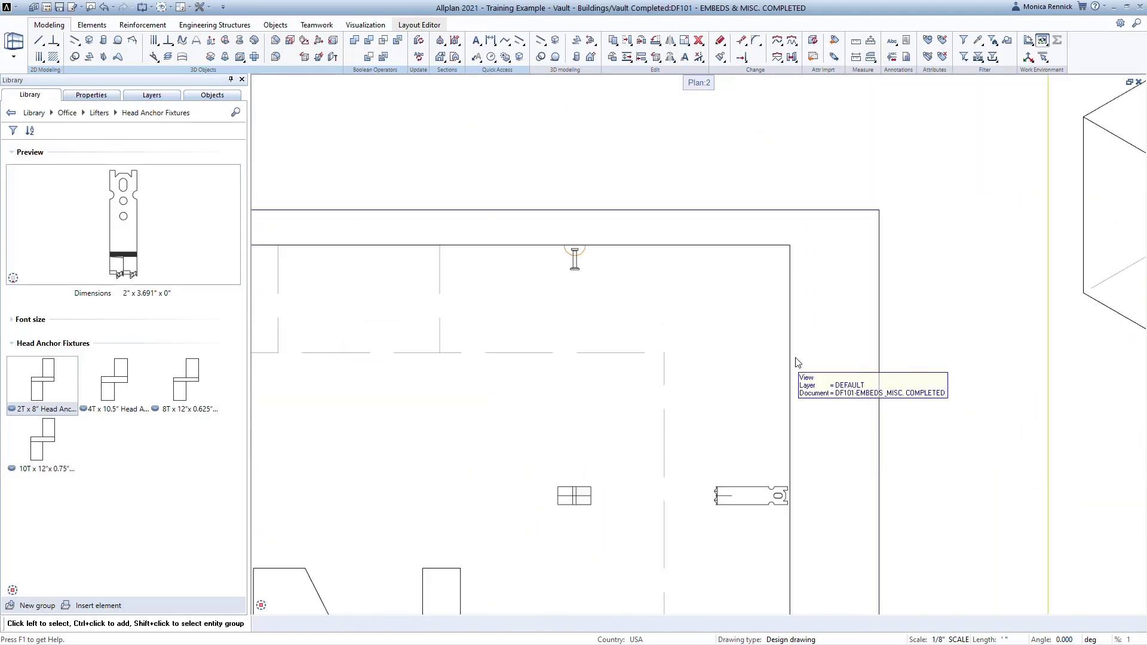
pyautogui.scroll(-6, 594, 396)
# Step: Examine the fixtures and anchors at the vault corners in the generated isometric view, then the complete set of views
pyautogui.scroll(4, 524, 423)
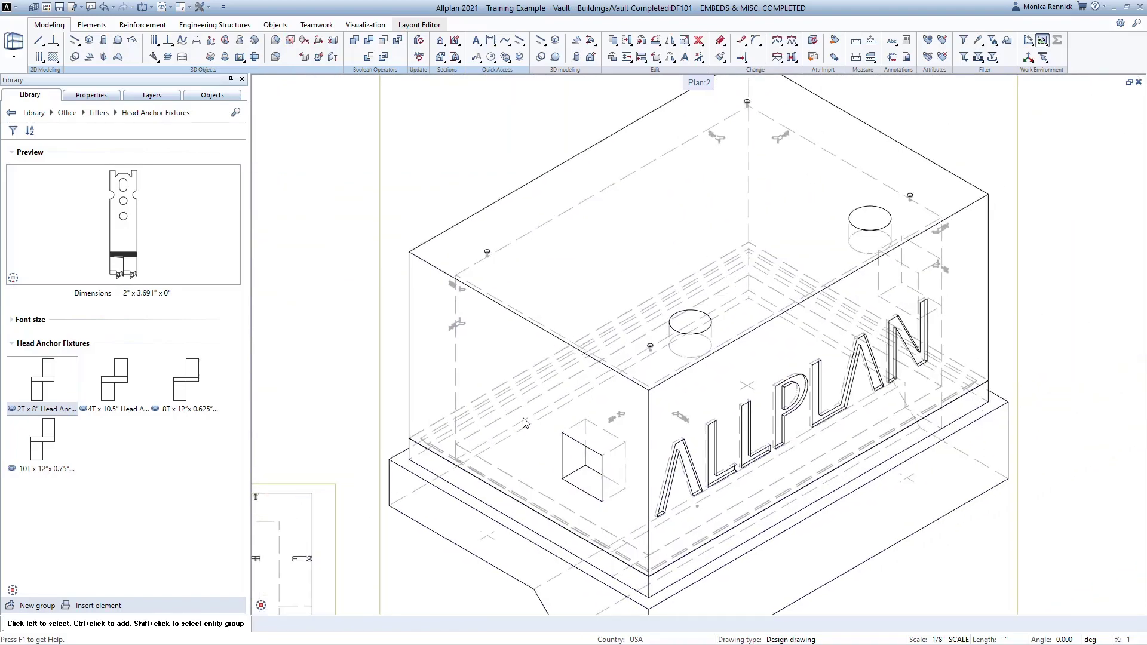
pyautogui.scroll(6, 452, 281)
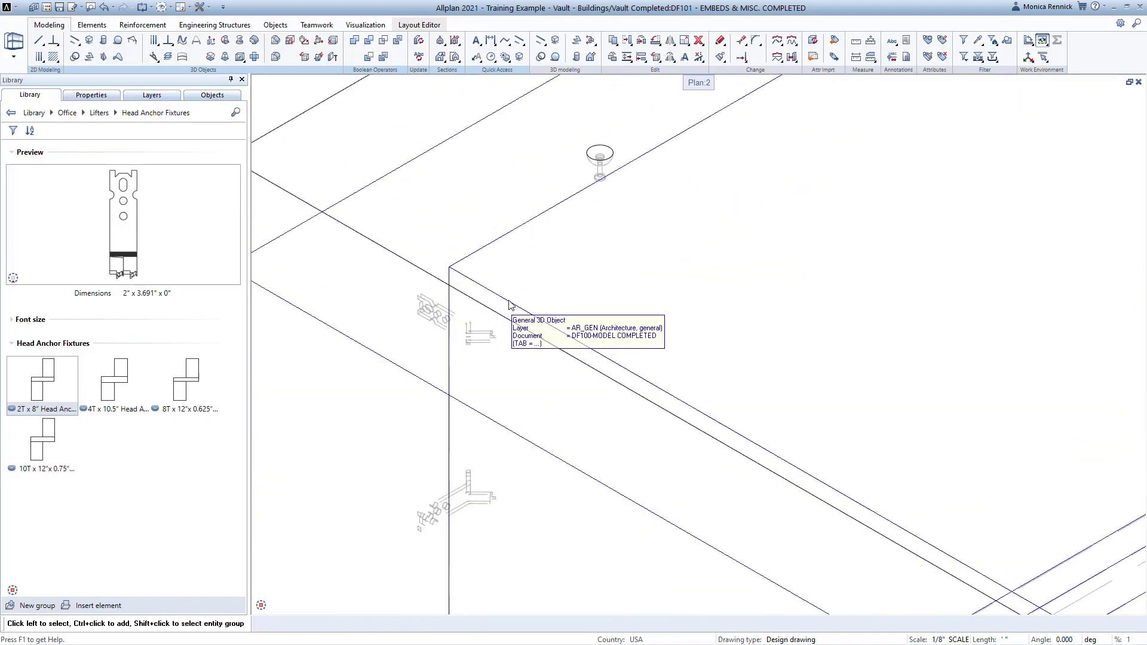
pyautogui.scroll(-6, 510, 305)
pyautogui.scroll(6, 985, 358)
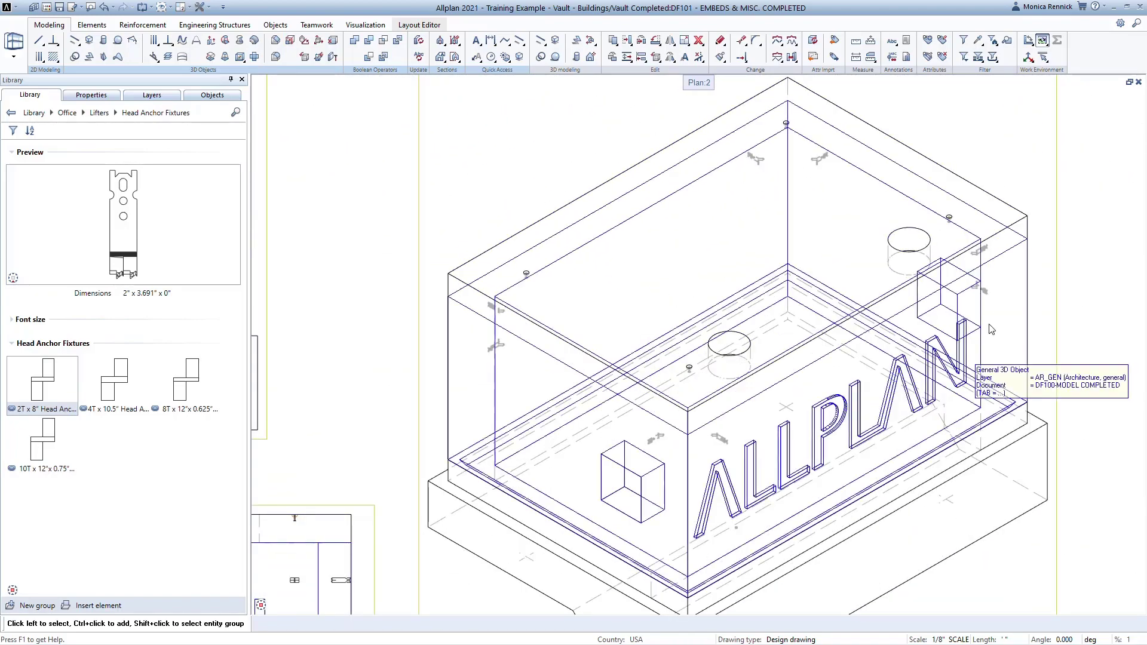
pyautogui.scroll(2, 1005, 248)
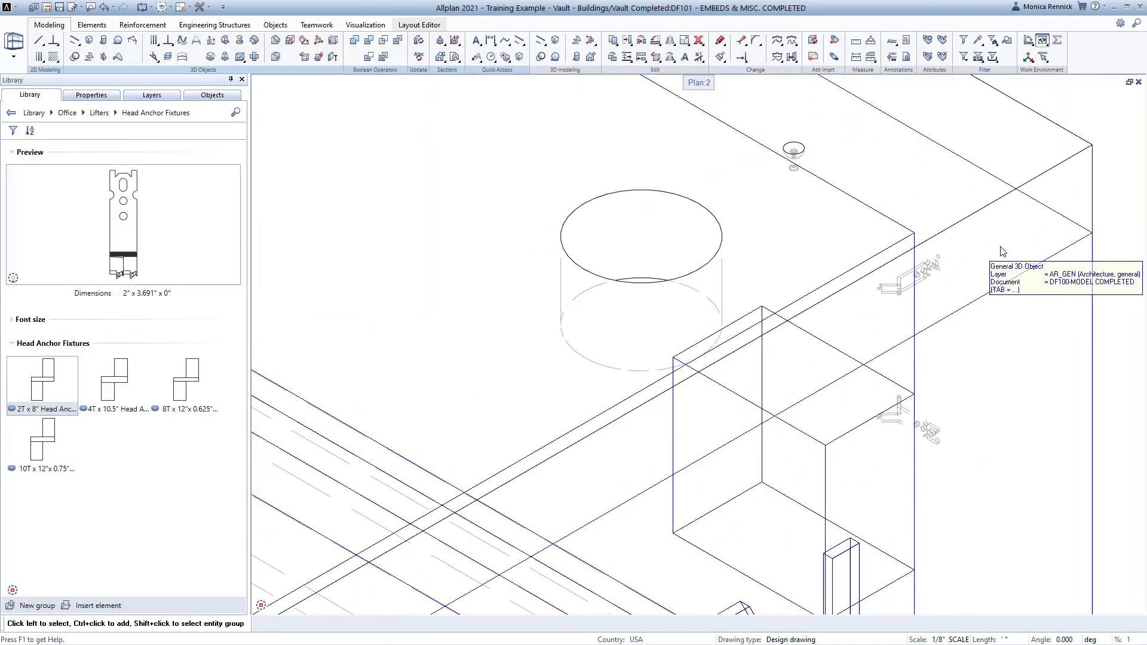
pyautogui.scroll(-5, 1002, 251)
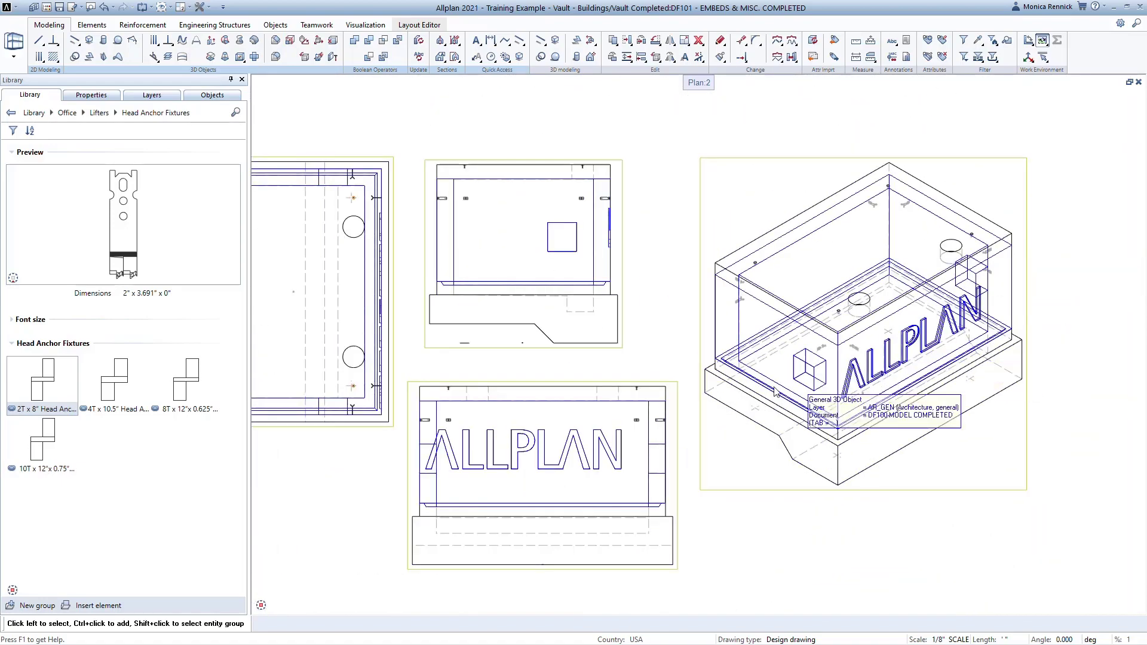
pyautogui.moveTo(835, 372); pyautogui.dragTo(848, 351, button='middle')
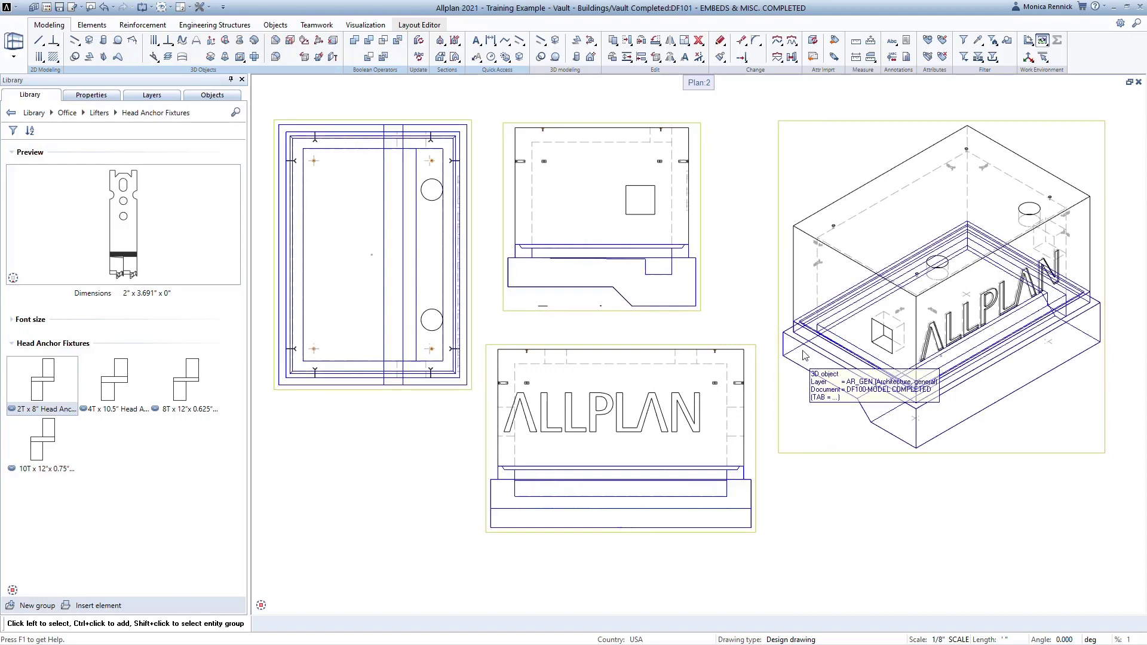